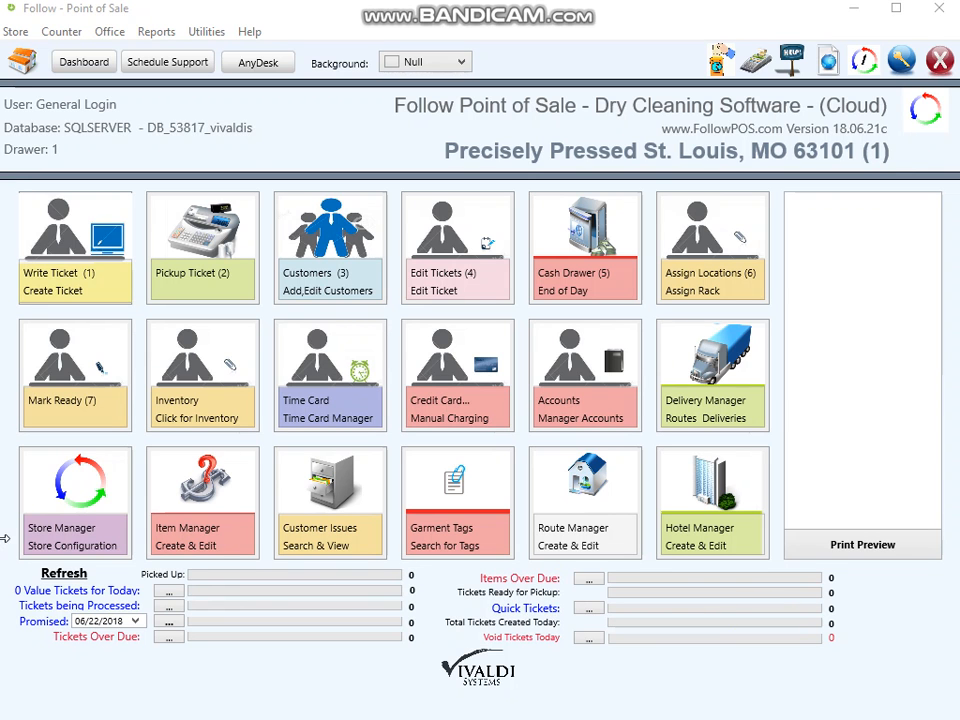
# Open the Precisely Pressed store record for editing and display its emailing settings.
pyautogui.click(88, 500)
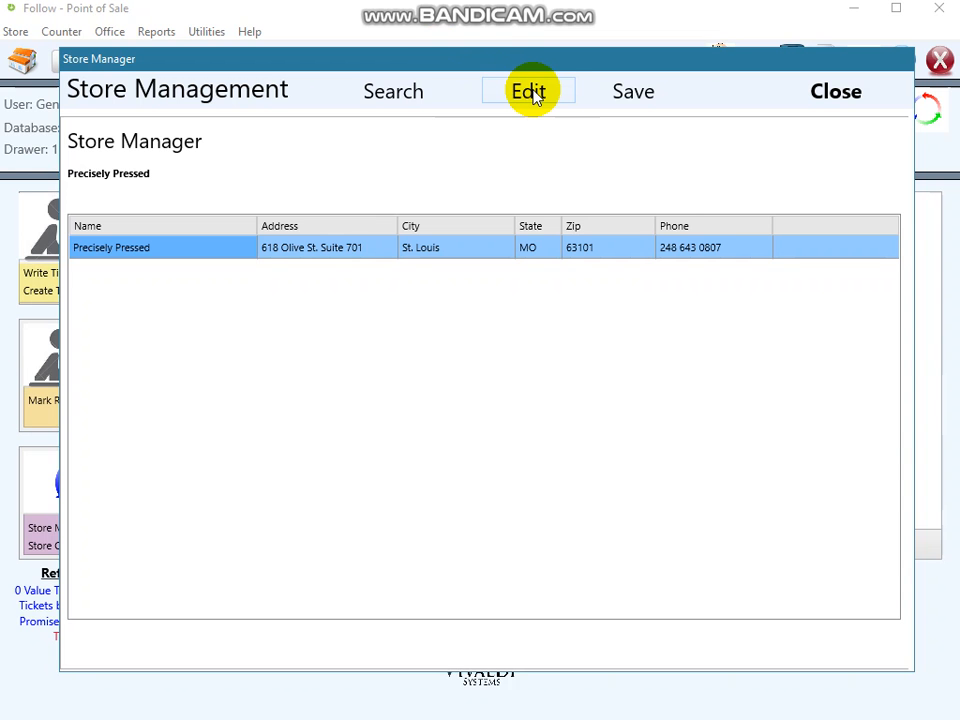
pyautogui.click(532, 93)
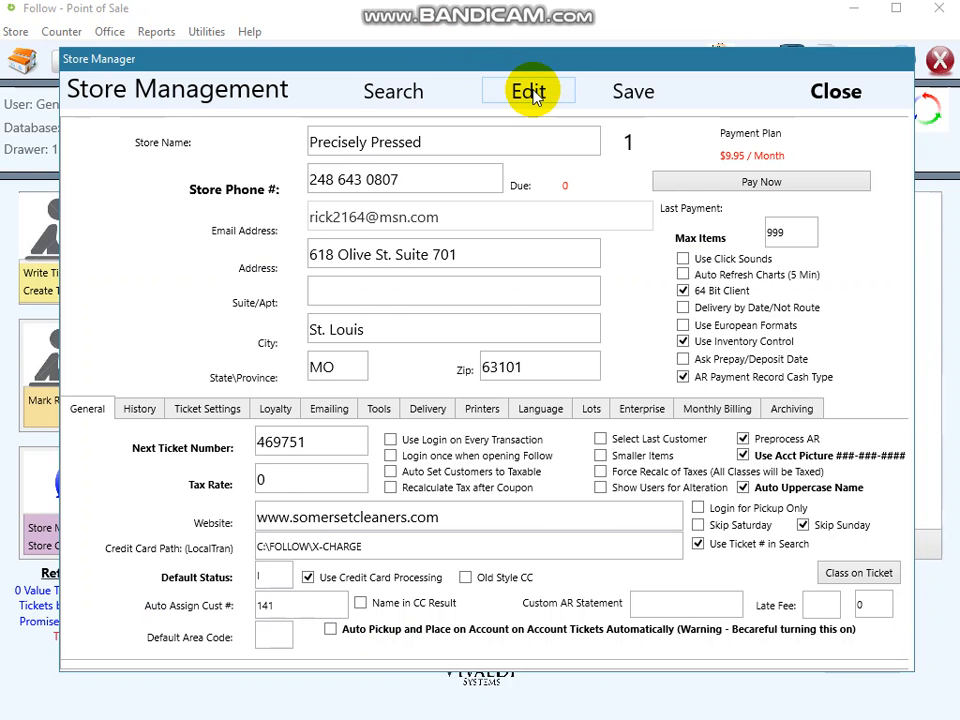
pyautogui.click(324, 418)
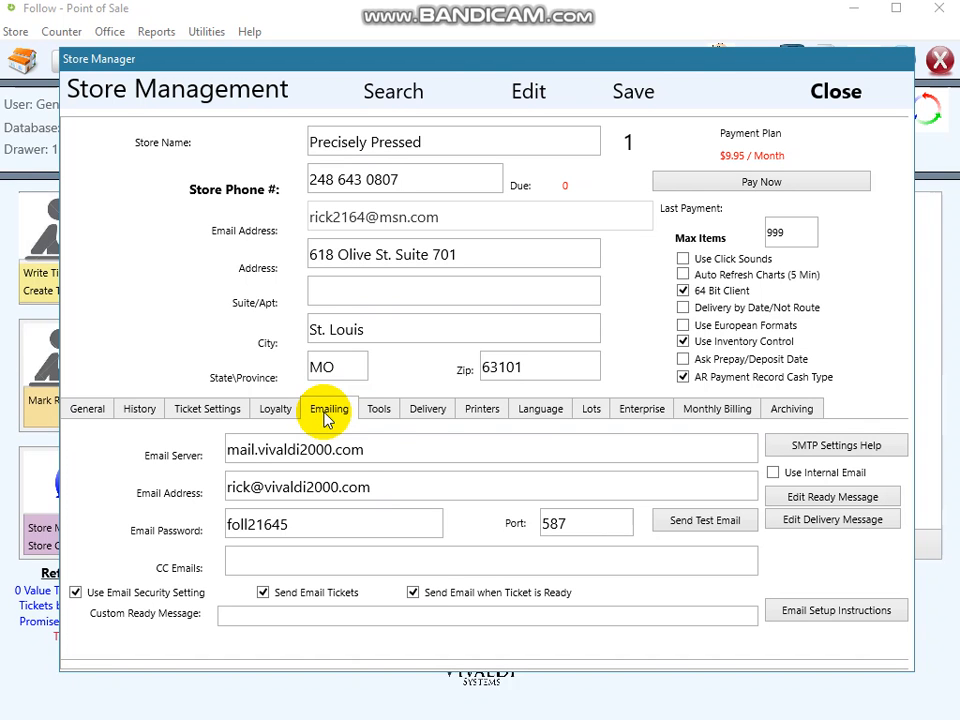
# Replace the store's outgoing email server with smtp.gmail.com.
pyautogui.click(375, 450)
pyautogui.moveTo(375, 450); pyautogui.dragTo(240, 440)
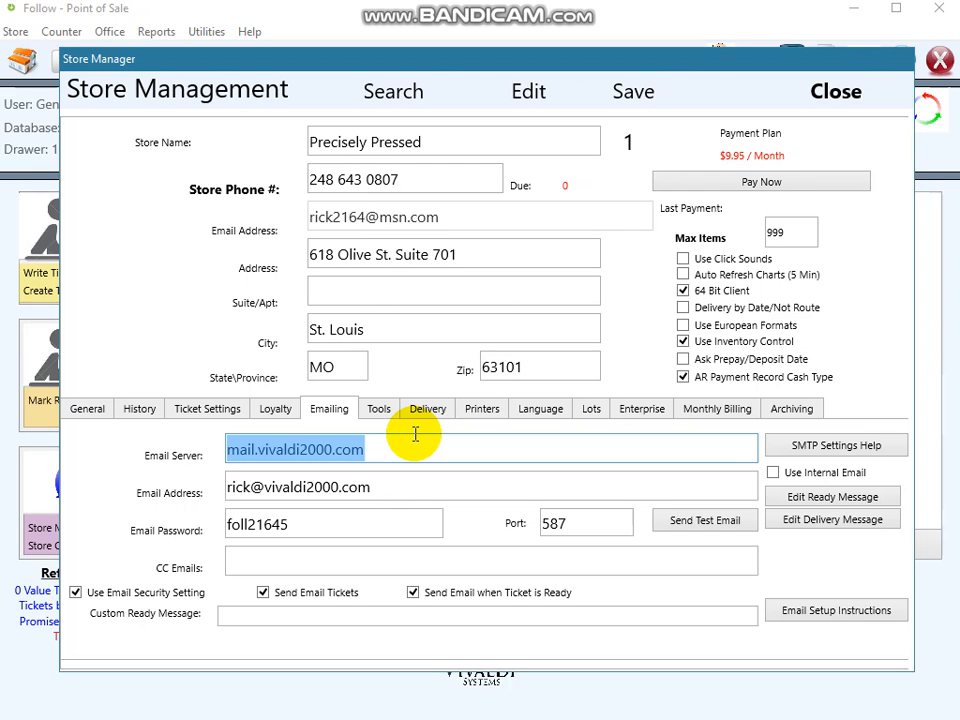
pyautogui.write('s')
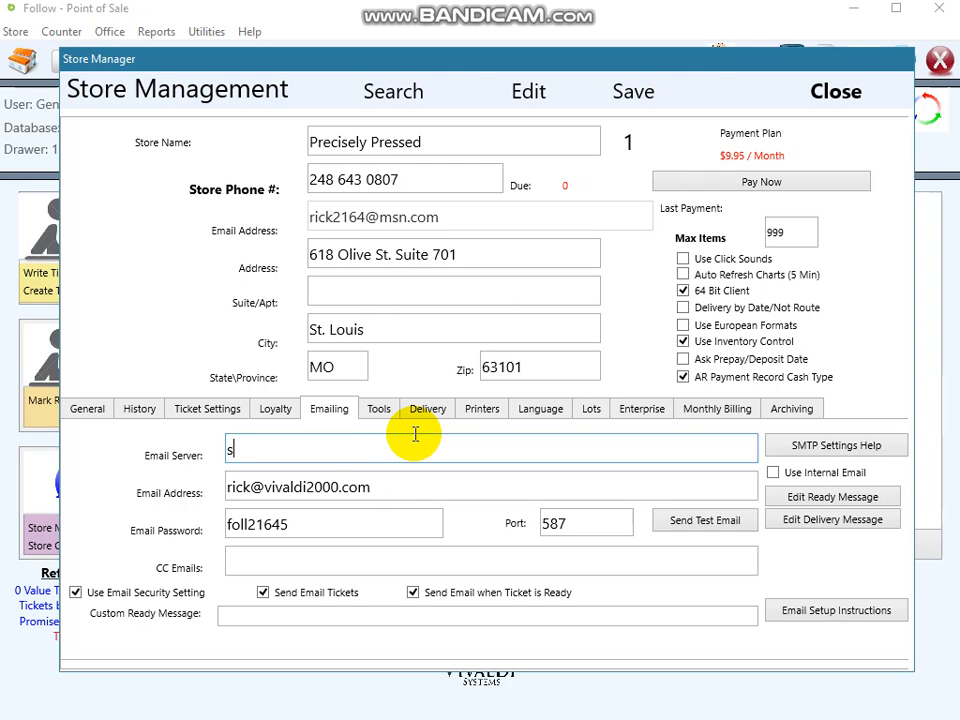
pyautogui.write('mtp.gmail.com')
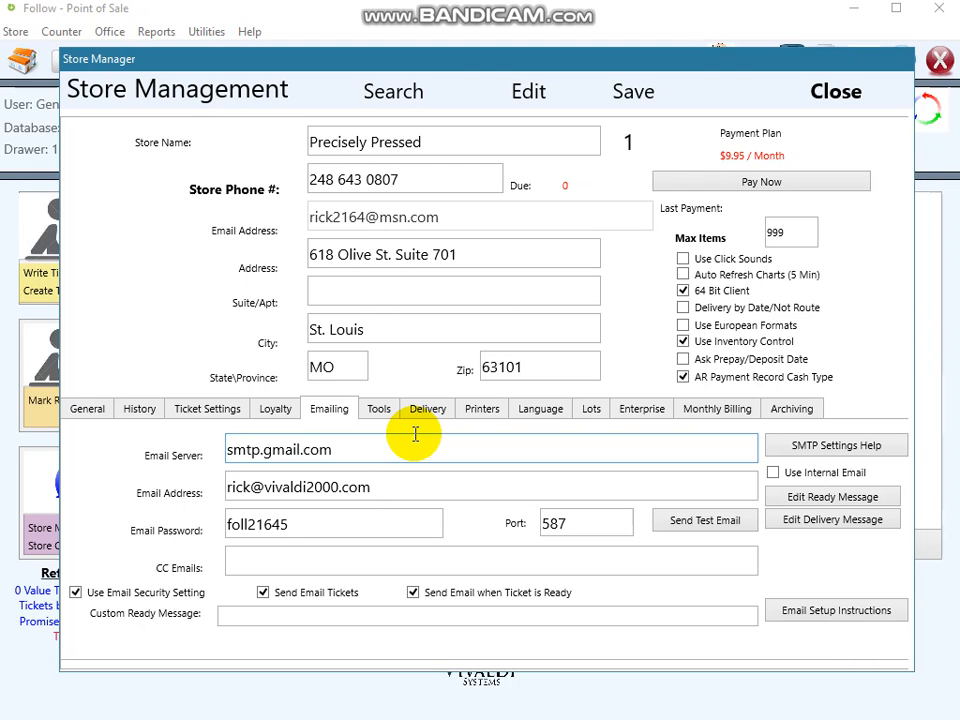
pyautogui.click(338, 443)
pyautogui.moveTo(310, 443); pyautogui.dragTo(189, 456)
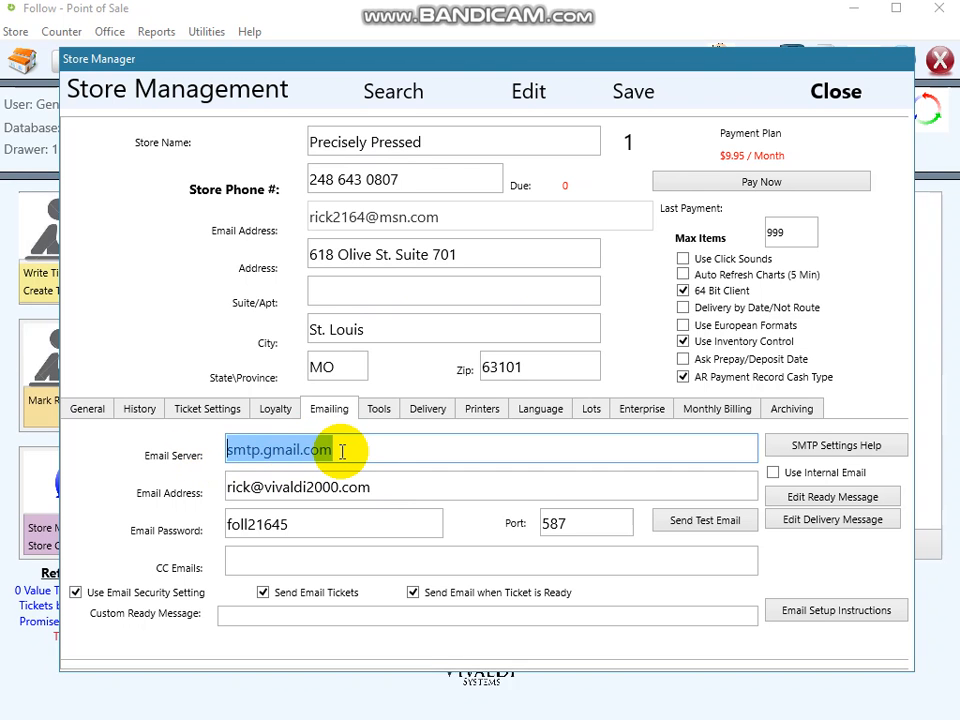
# Replace the sender address in the emailing settings with the store's general contact email address.
pyautogui.moveTo(369, 489); pyautogui.dragTo(212, 510)
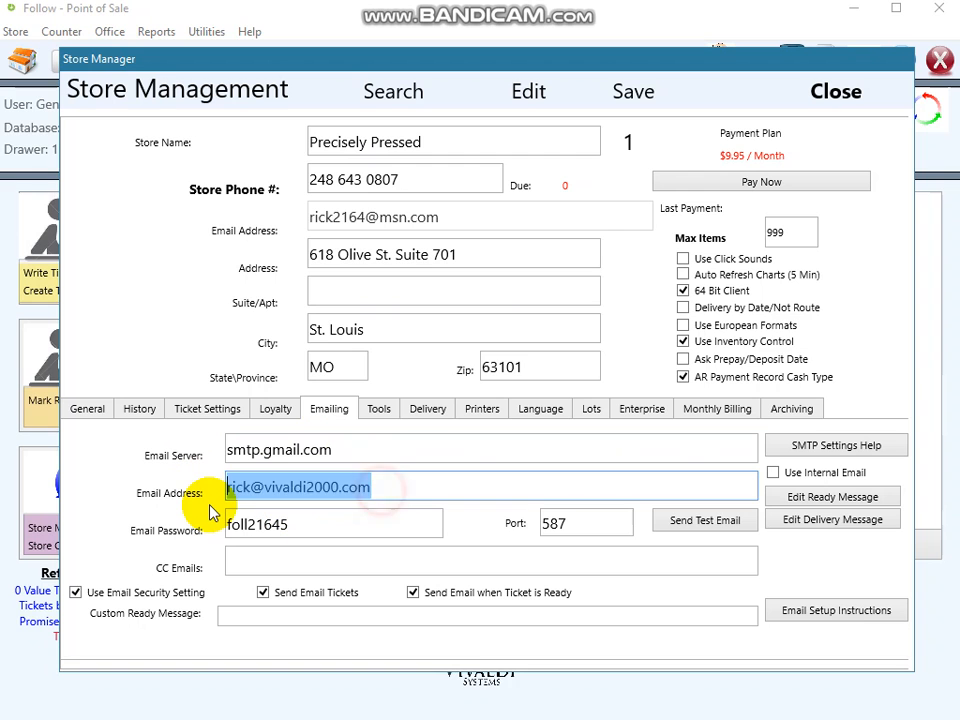
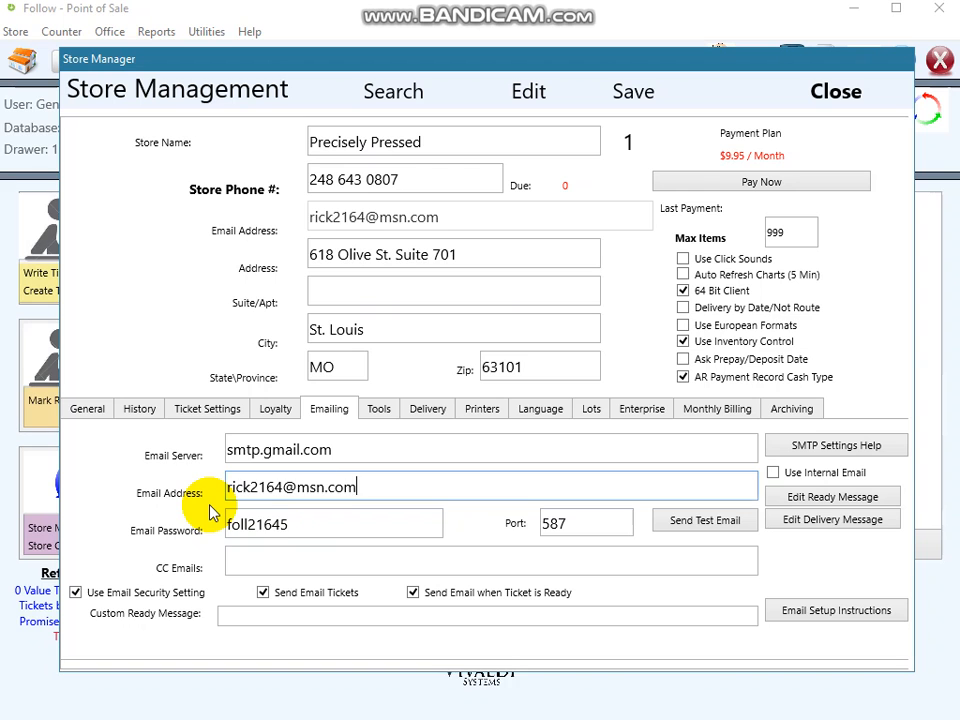
pyautogui.press('Tab')
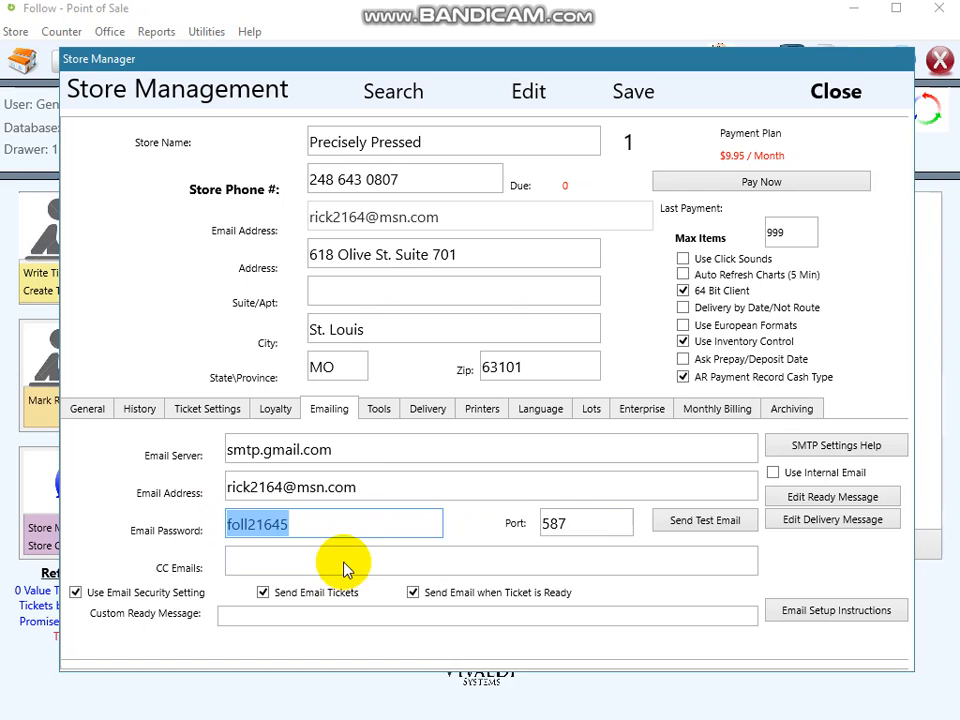
pyautogui.doubleClick(548, 523)
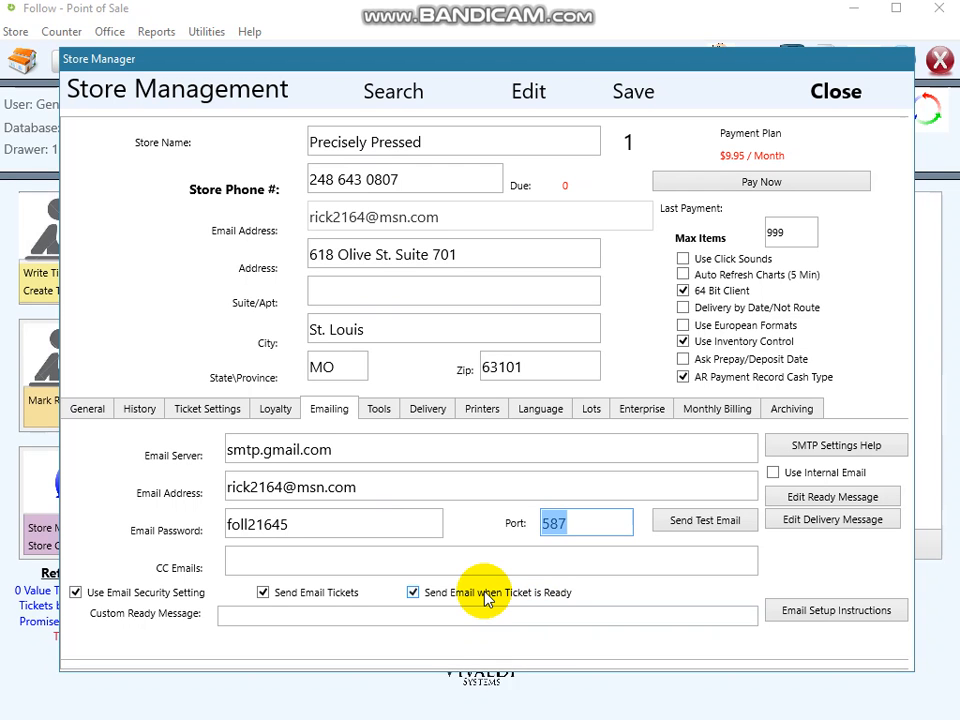
# Set the custom ready message to "Your Clothes are ready to Pick up at Precisely Pressed Cleaners." plus the store's street address and "Thank You!".
pyautogui.click(435, 614)
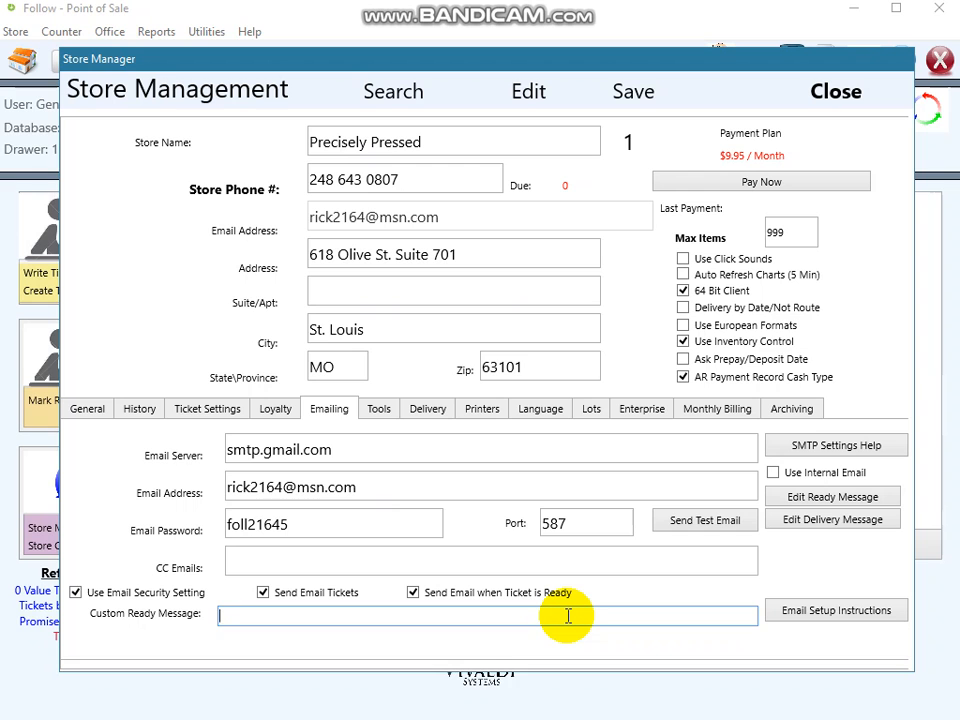
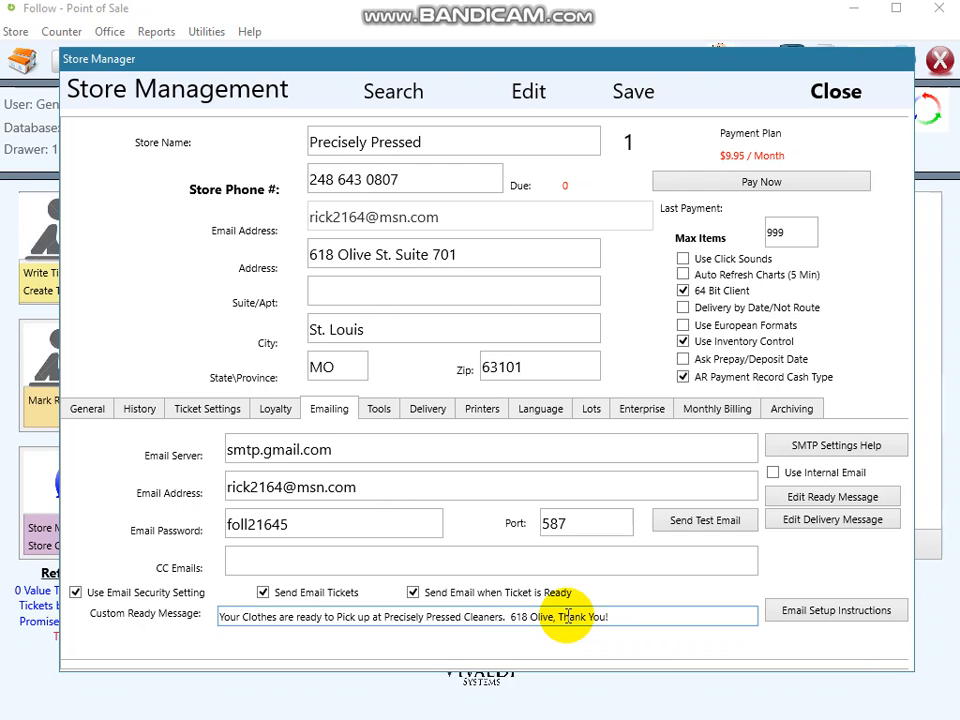
# Save the store settings including the custom ready message, and accept both notices.
pyautogui.click(636, 90)
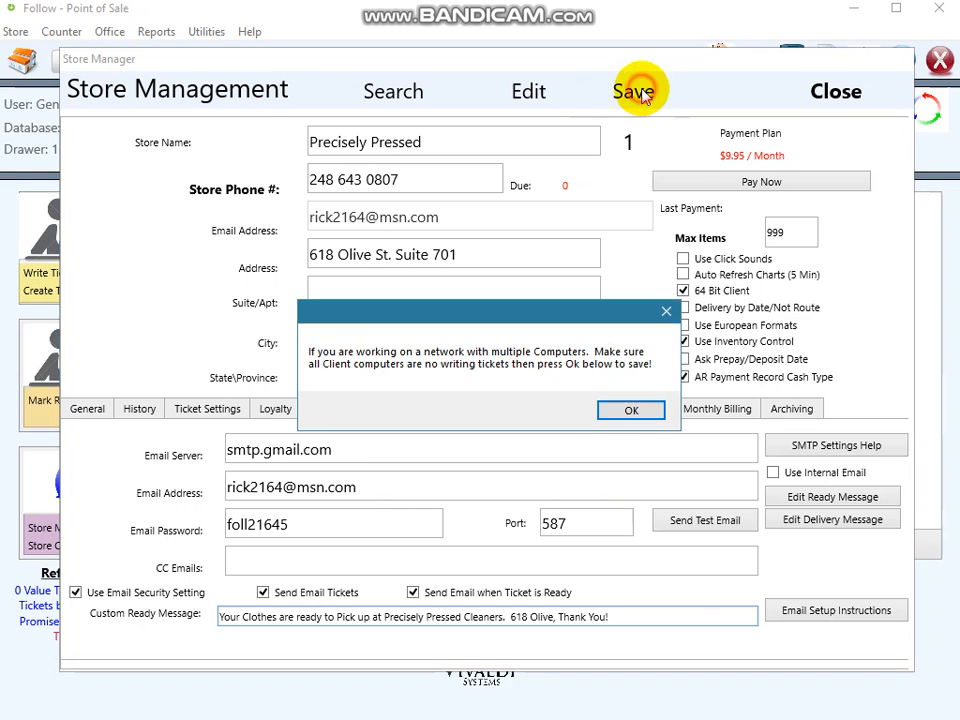
pyautogui.click(617, 423)
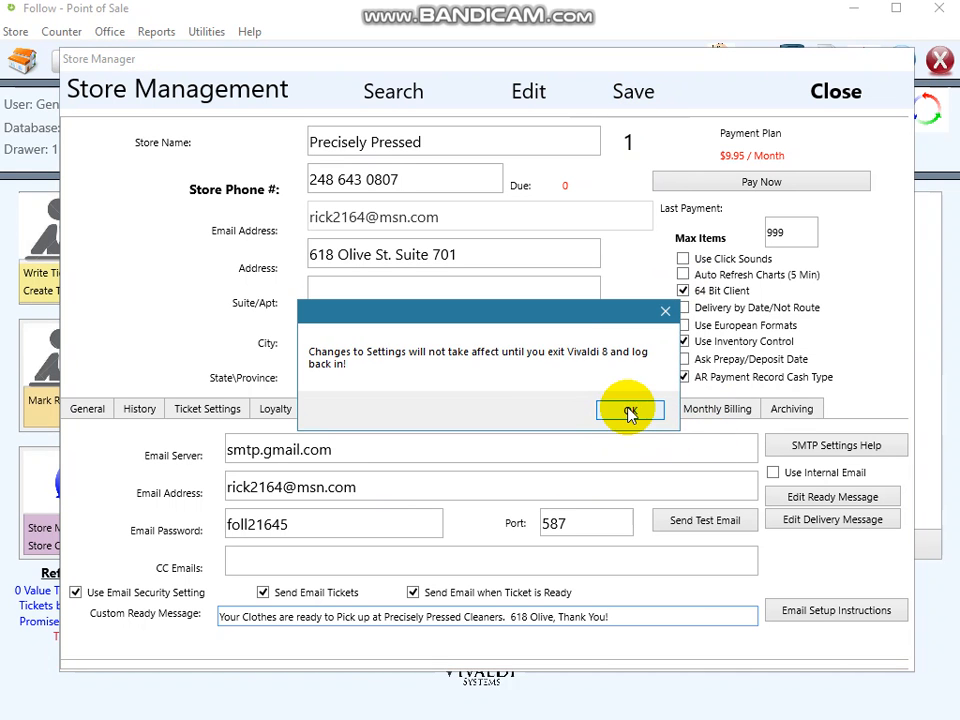
pyautogui.click(626, 418)
# Set the email server to mail.vivaldi2000.com and enter the sender's email address on the vivaldi2000.com domain.
pyautogui.moveTo(343, 450); pyautogui.dragTo(218, 449)
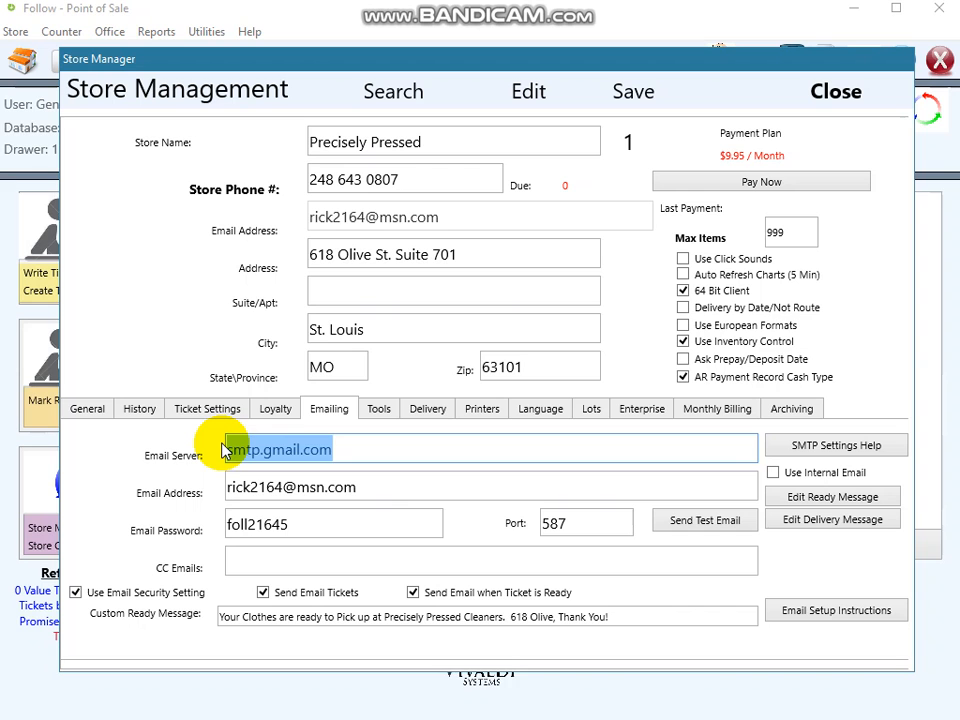
pyautogui.write('mail')
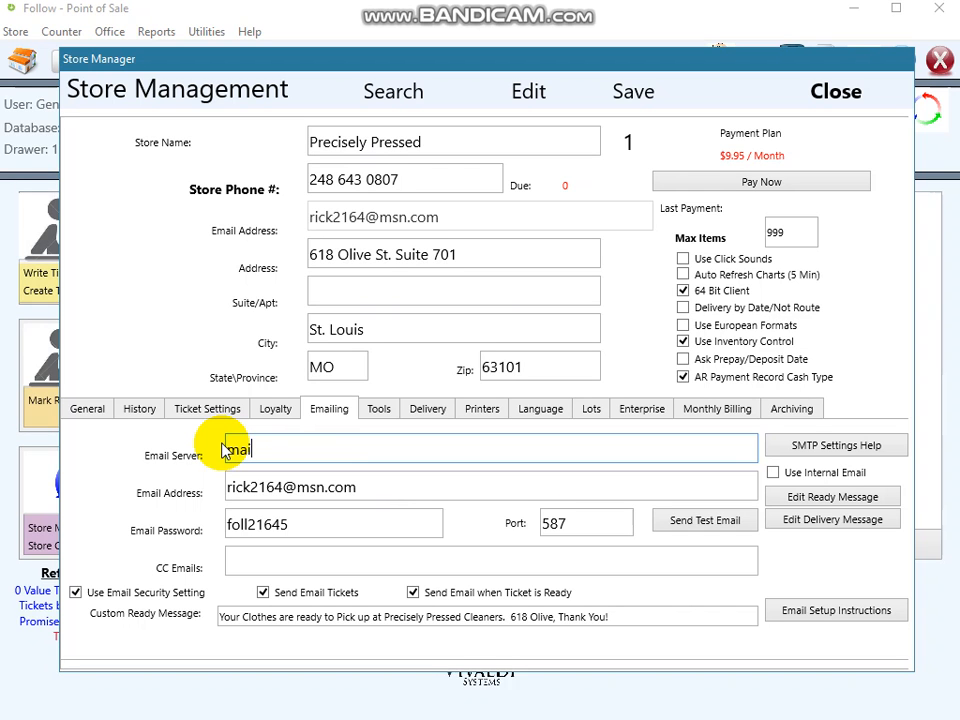
pyautogui.write('.vivaldi2000.com')
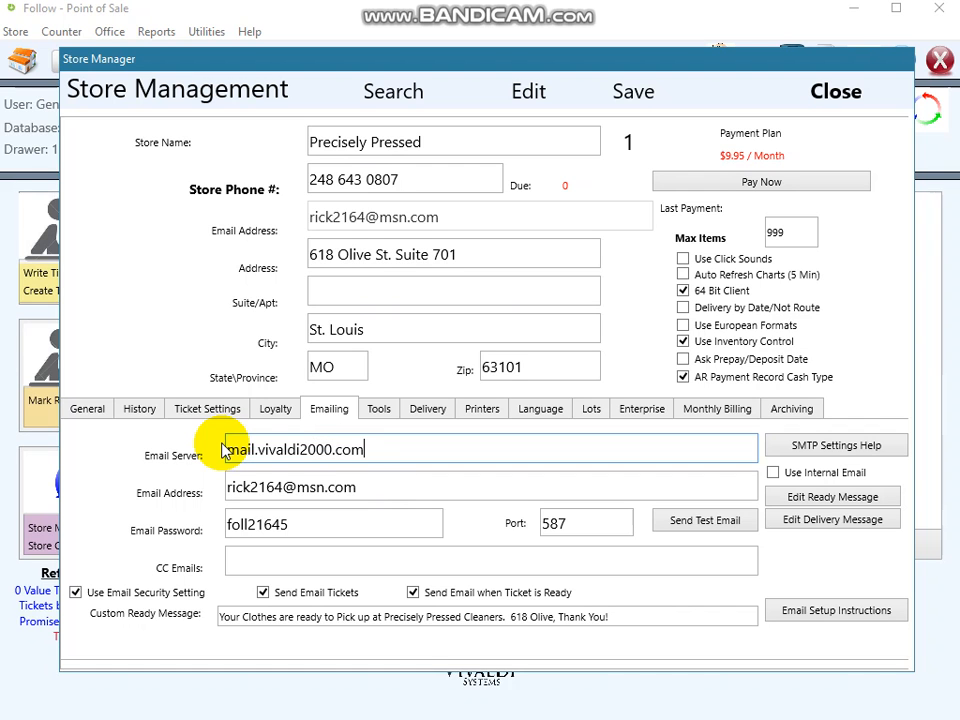
pyautogui.moveTo(364, 487); pyautogui.dragTo(218, 487)
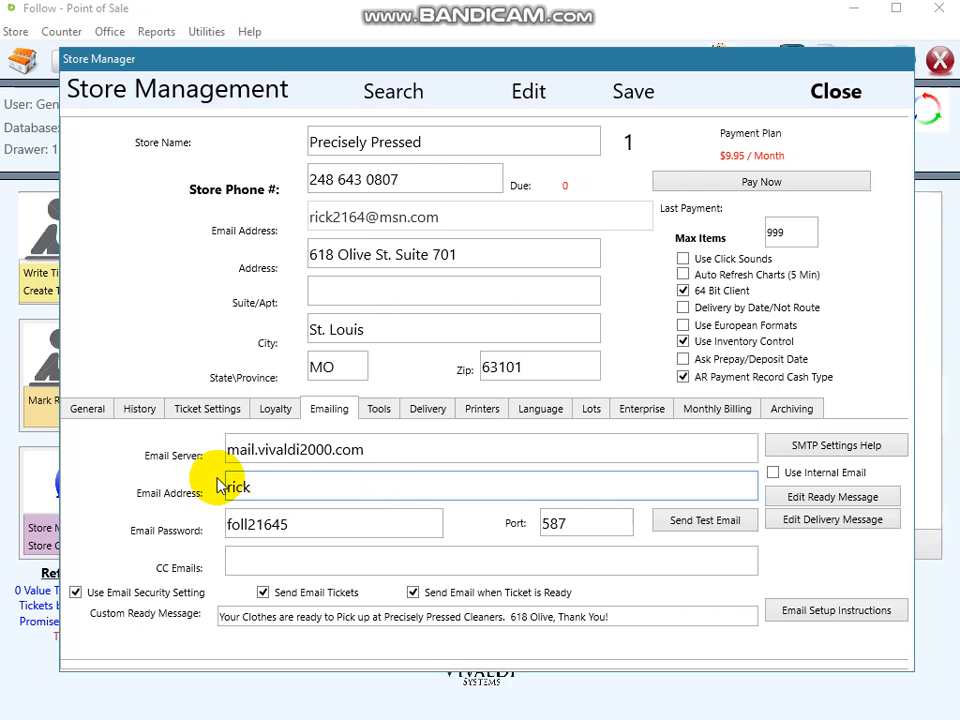
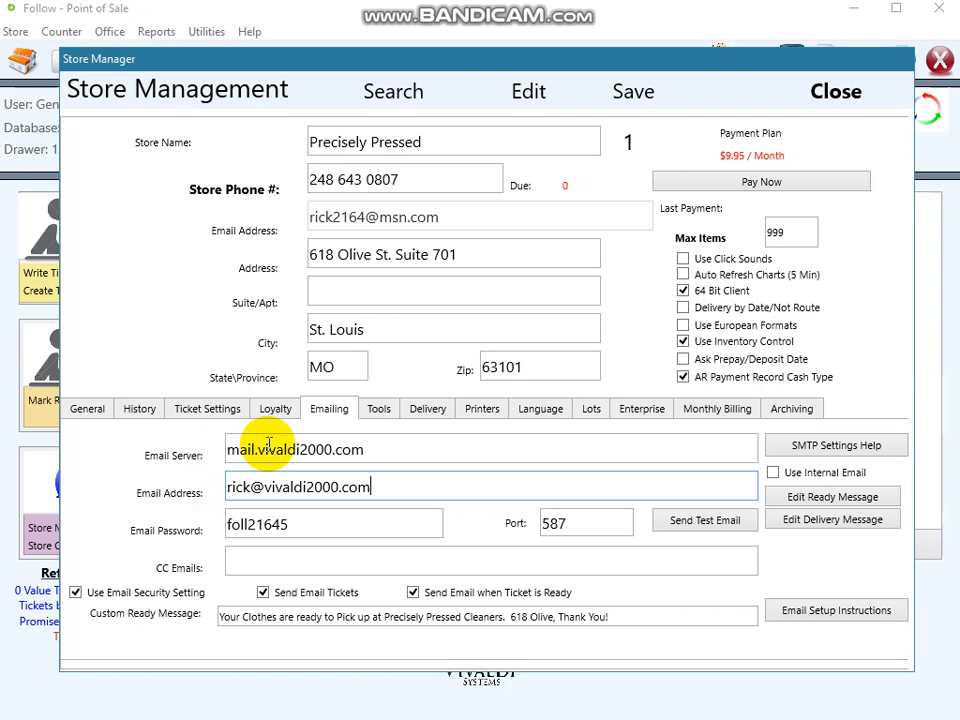
# Save the email server and sender address settings, and accept both notices.
pyautogui.moveTo(364, 449); pyautogui.dragTo(145, 462)
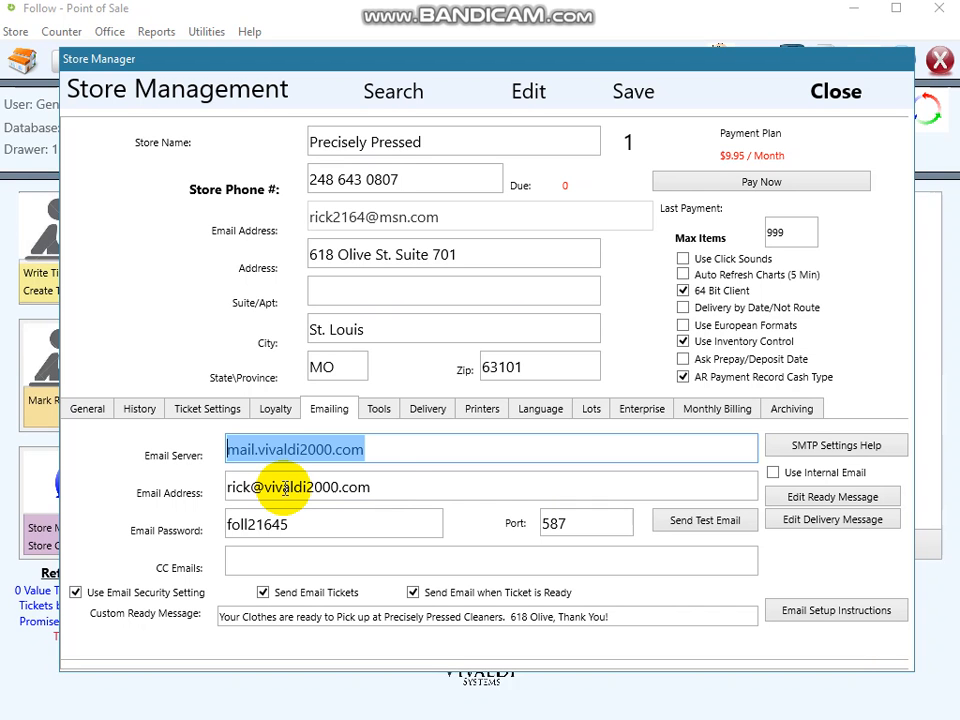
pyautogui.click(633, 92)
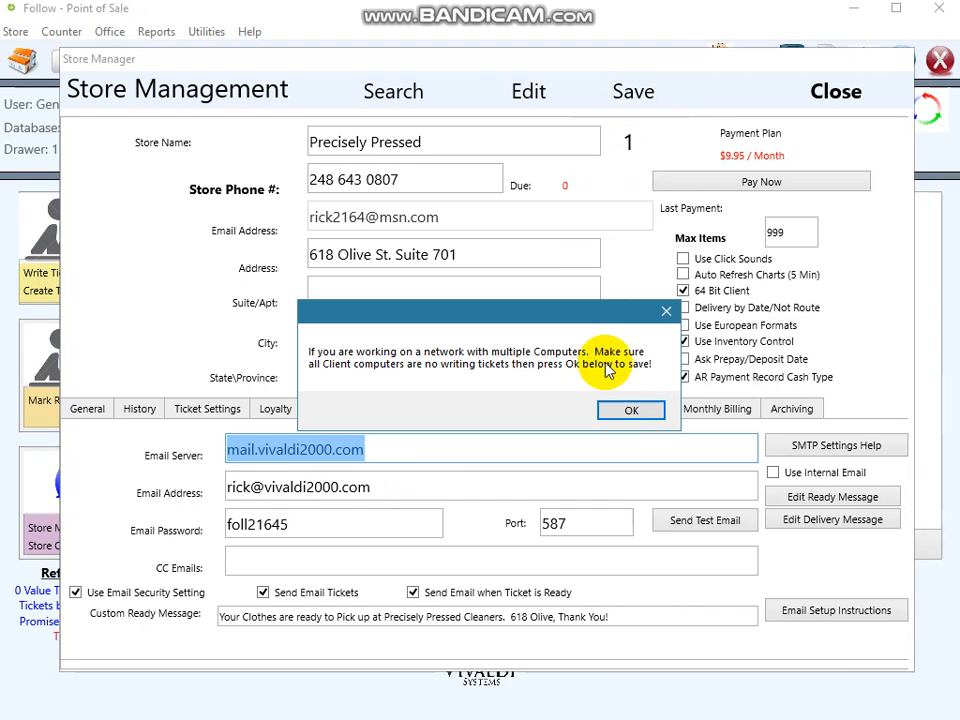
pyautogui.click(630, 412)
pyautogui.click(630, 412)
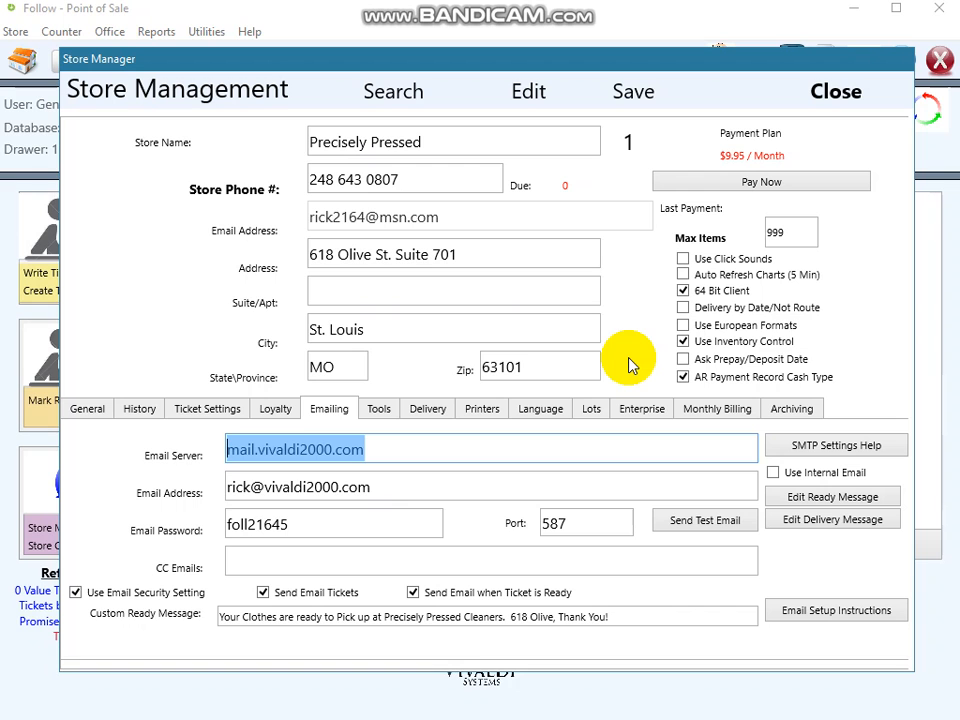
# Review the custom ready message and close the store management window.
pyautogui.click(825, 95)
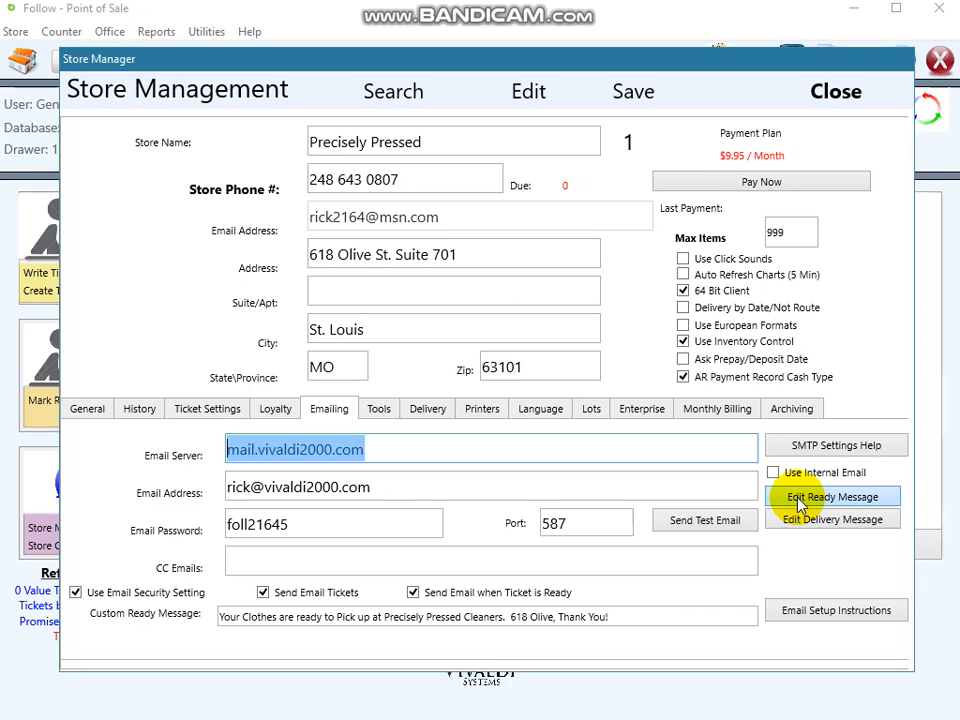
pyautogui.moveTo(634, 621); pyautogui.dragTo(229, 639)
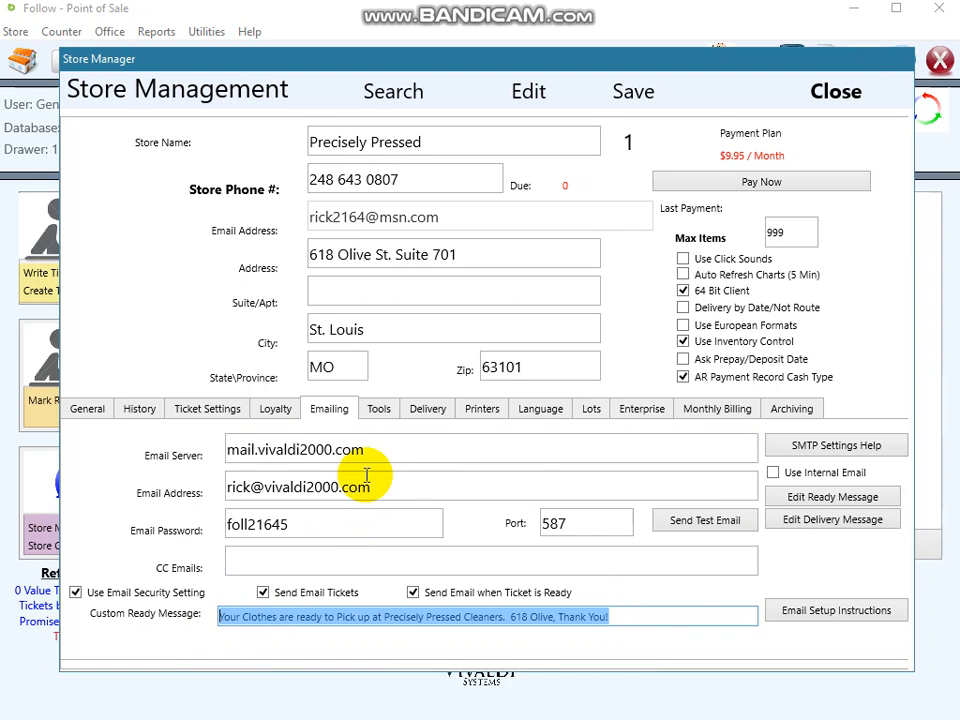
pyautogui.click(832, 98)
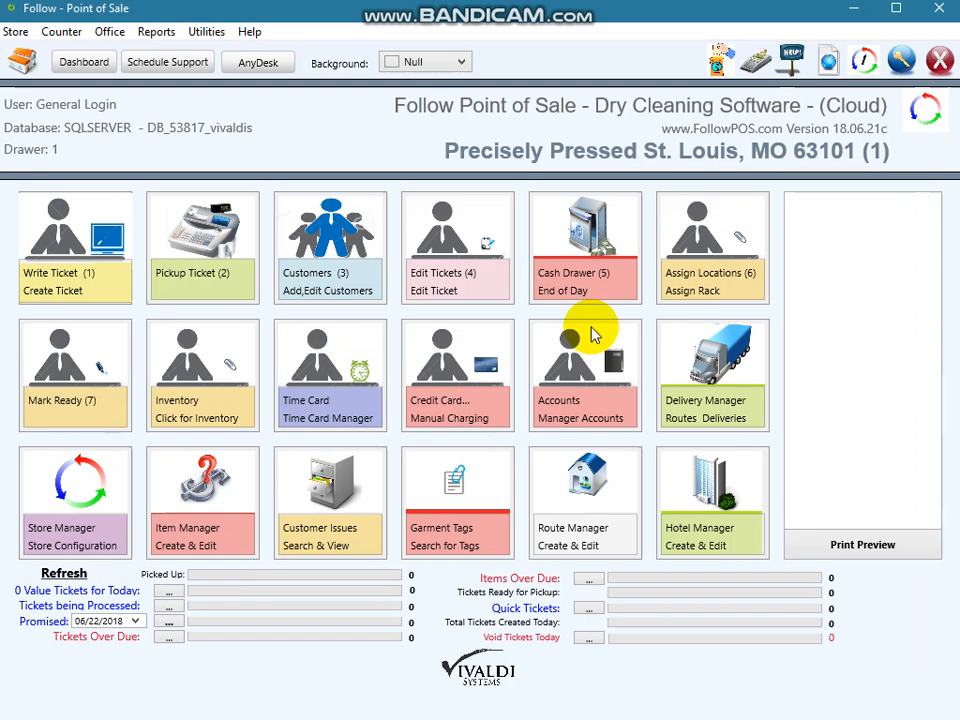
# Open the Mark Tickets Ready window to view its email sending options, and close it.
pyautogui.click(88, 372)
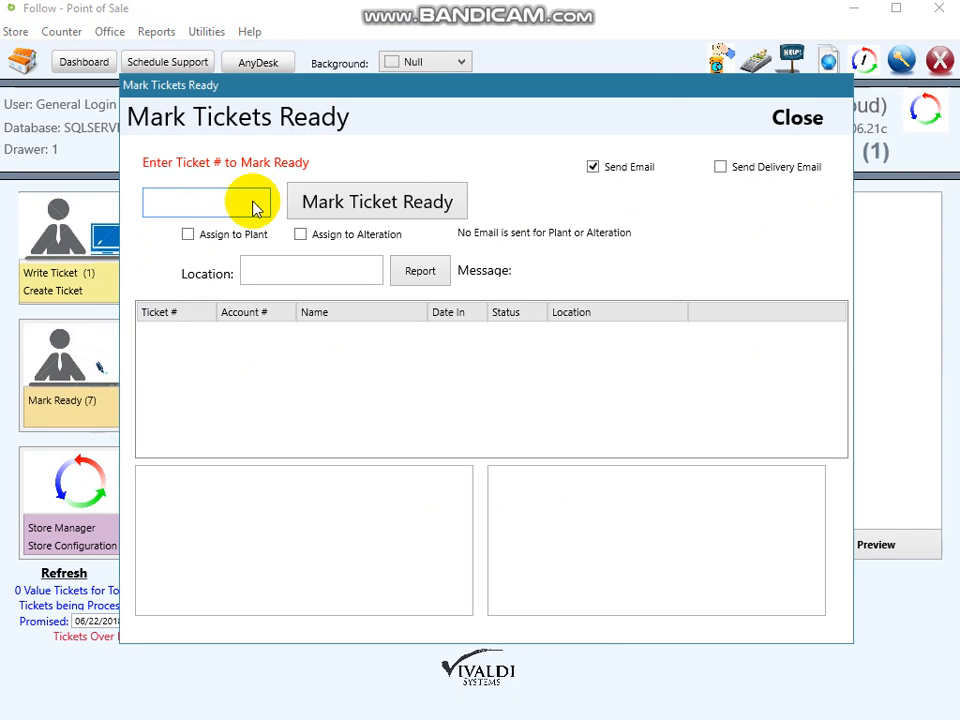
pyautogui.click(788, 119)
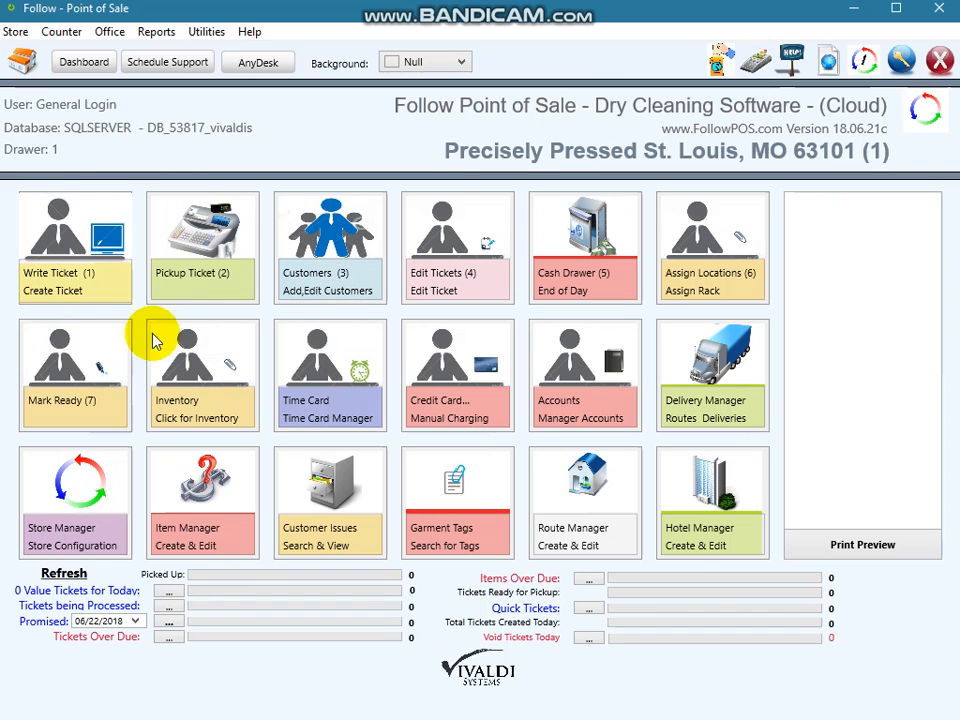
# Open the customer records, search them for "email", and clear the search.
pyautogui.click(337, 263)
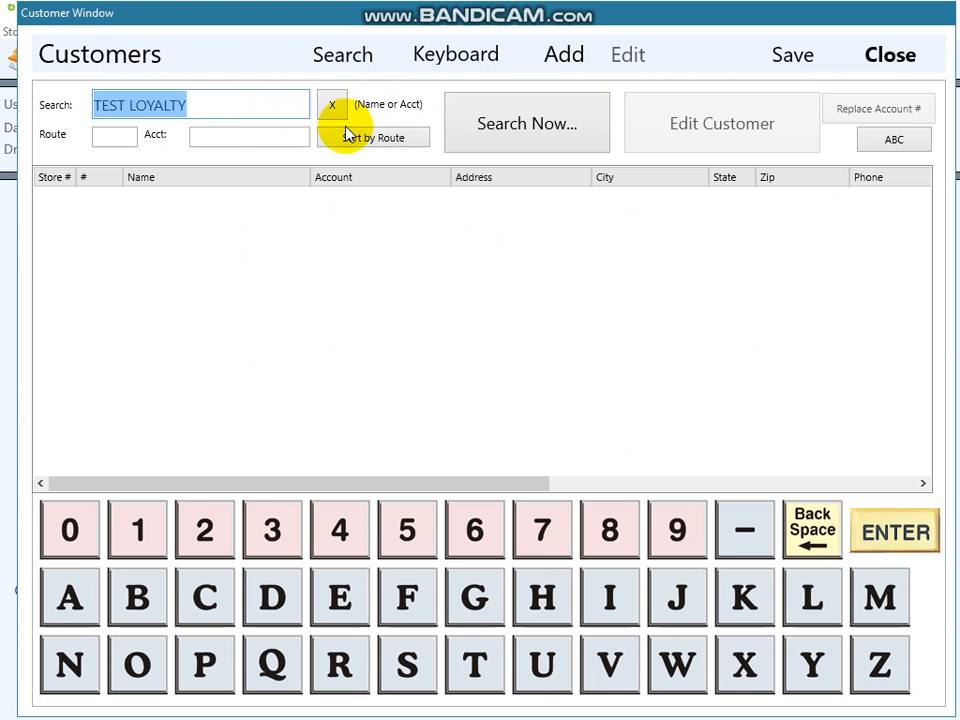
pyautogui.write('email')
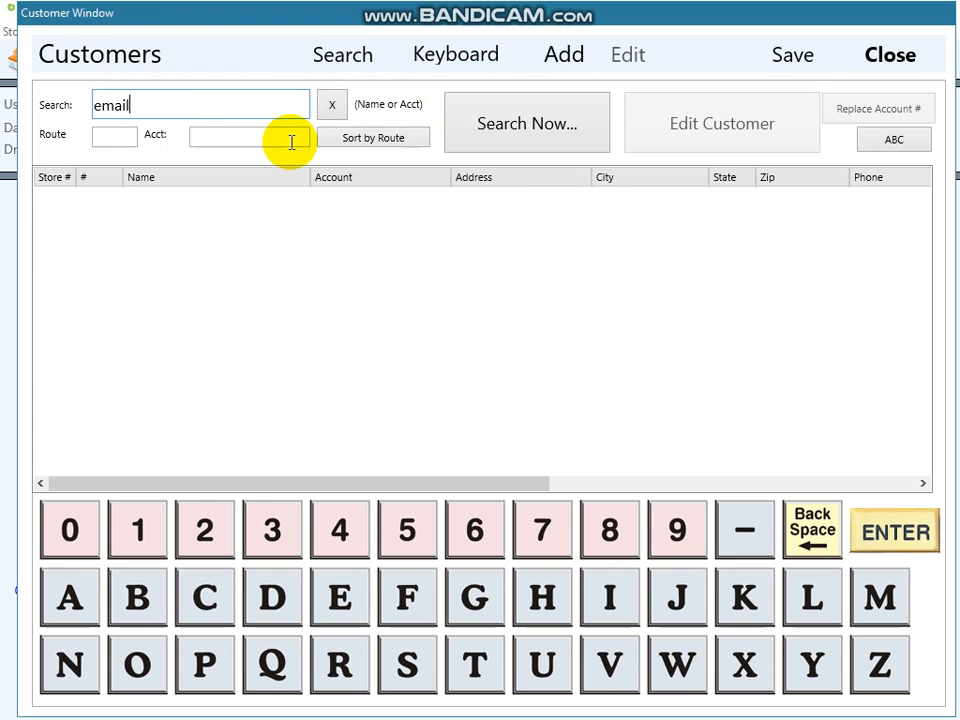
pyautogui.press('Return')
pyautogui.click(546, 404)
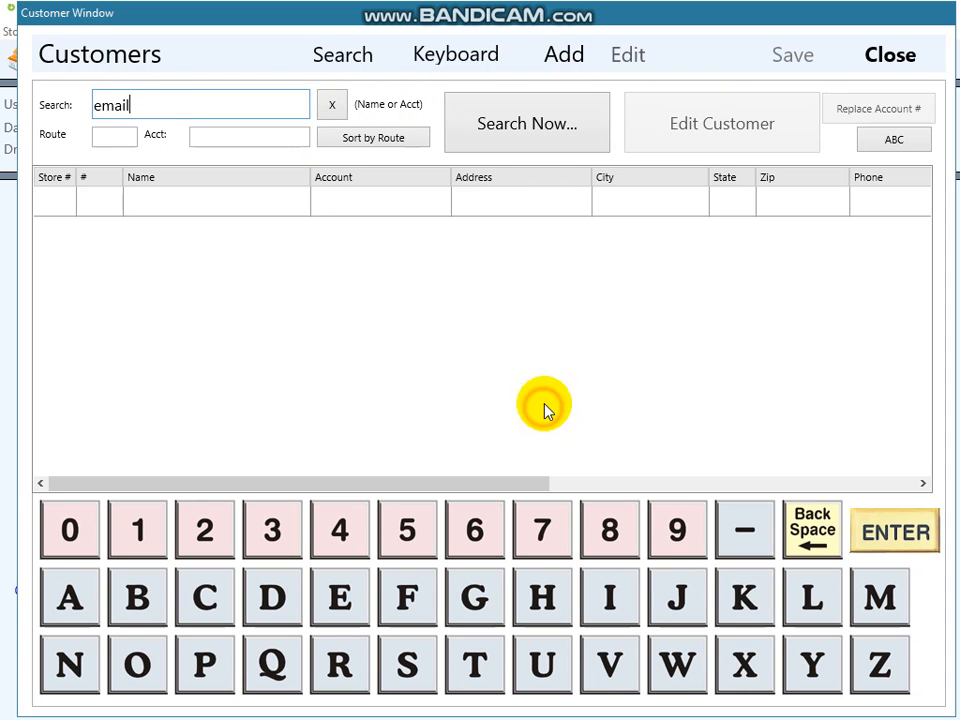
pyautogui.click(342, 106)
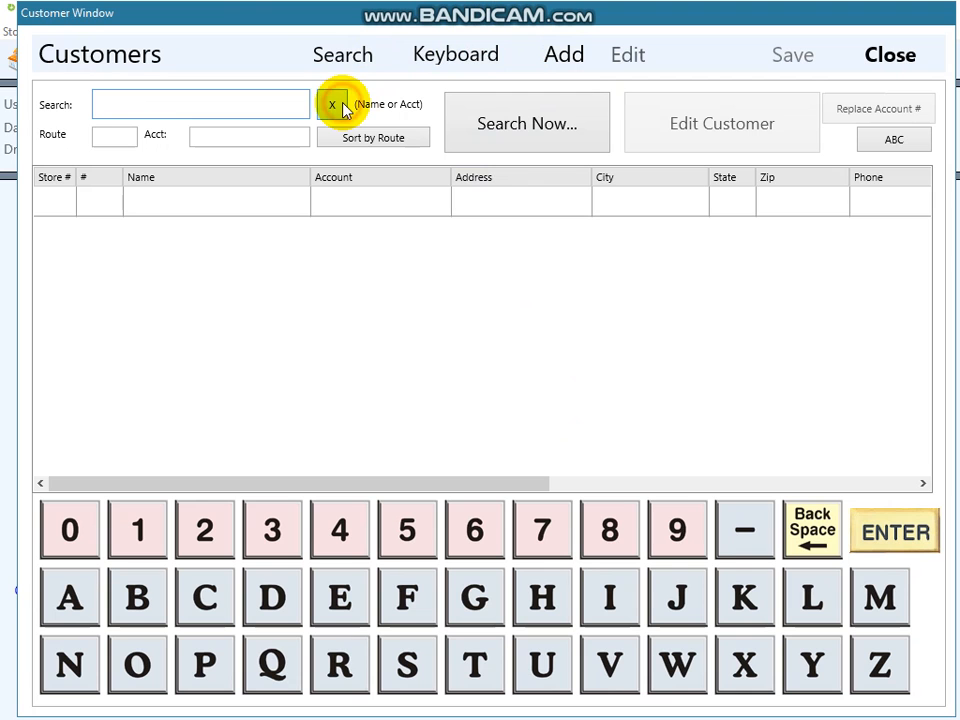
# Add a new customer named TEST EMAIL, using a phone number as the new account number.
pyautogui.write('TEST EMAIL')
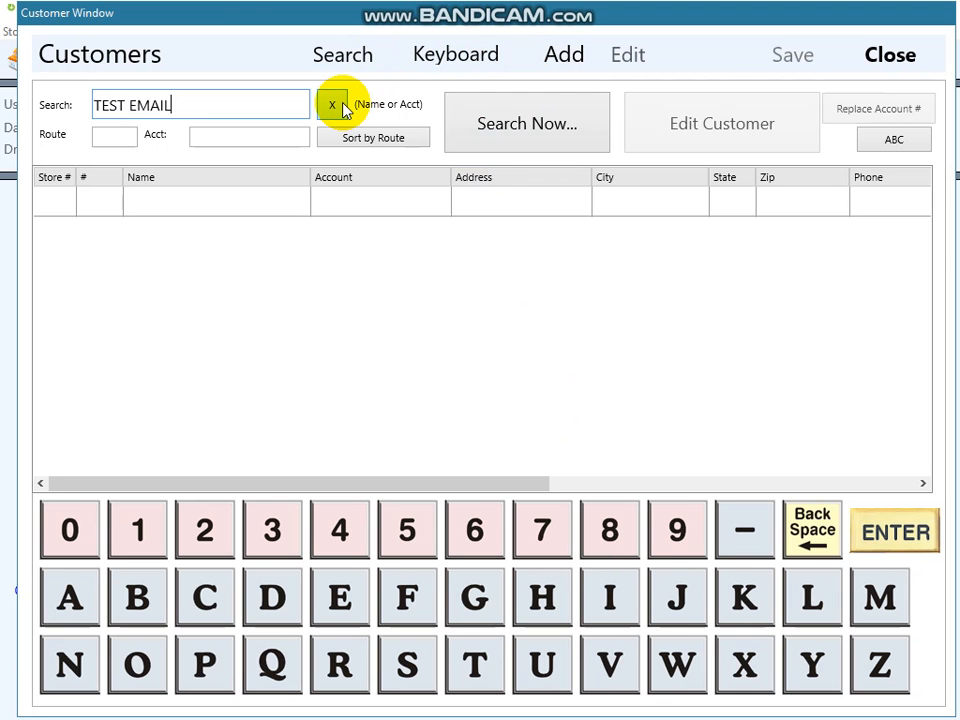
pyautogui.click(552, 60)
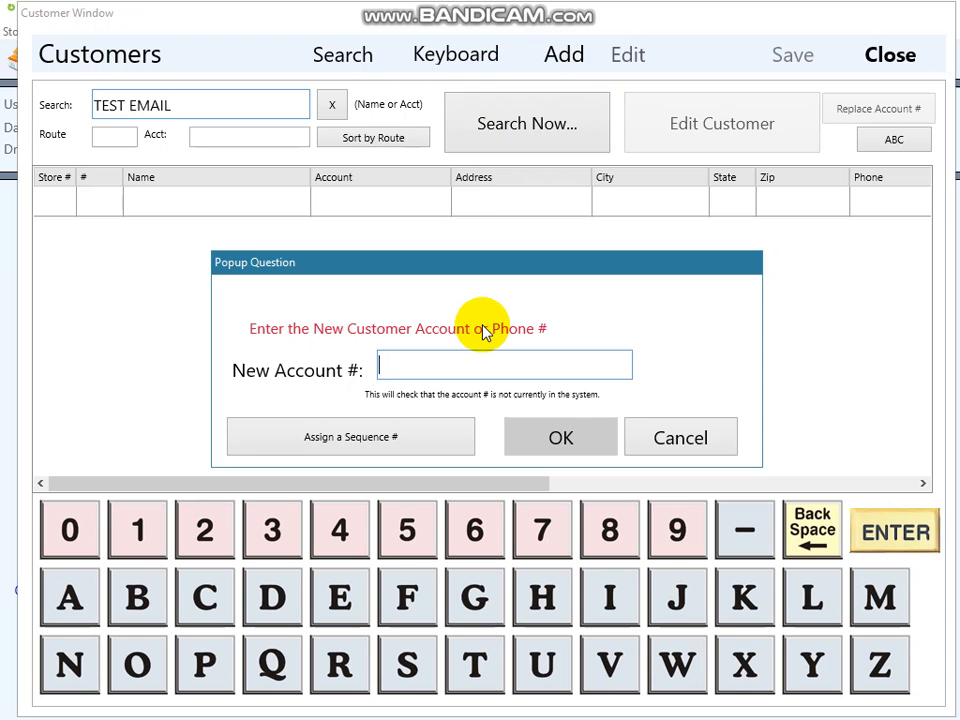
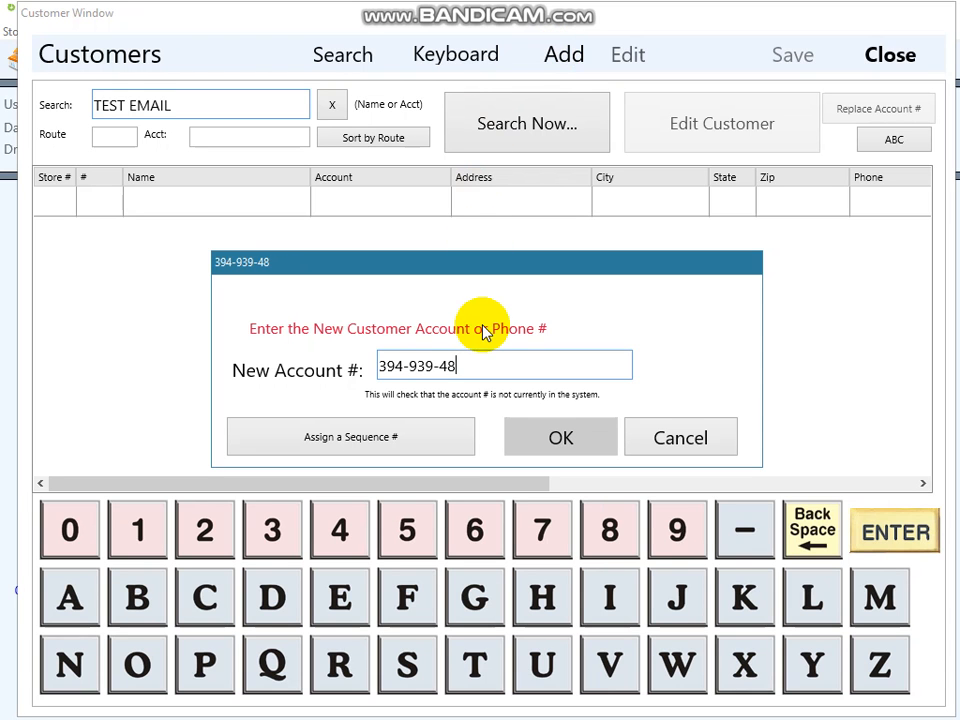
pyautogui.click(550, 440)
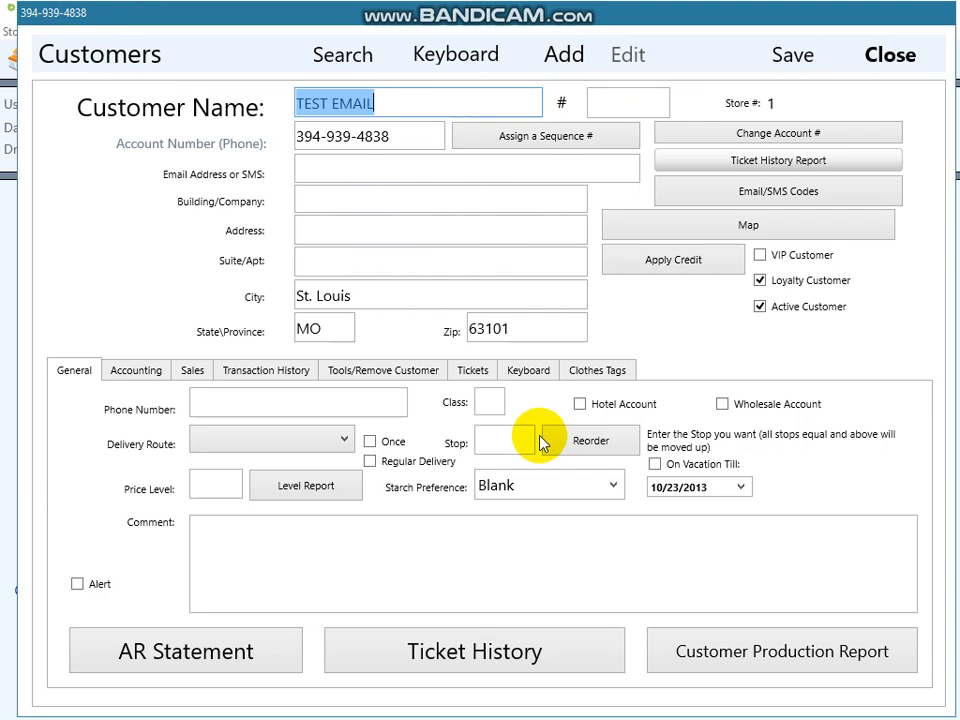
# Enter the customer's email address, leave Loyalty Customer enabled, and close the customer window.
pyautogui.click(381, 165)
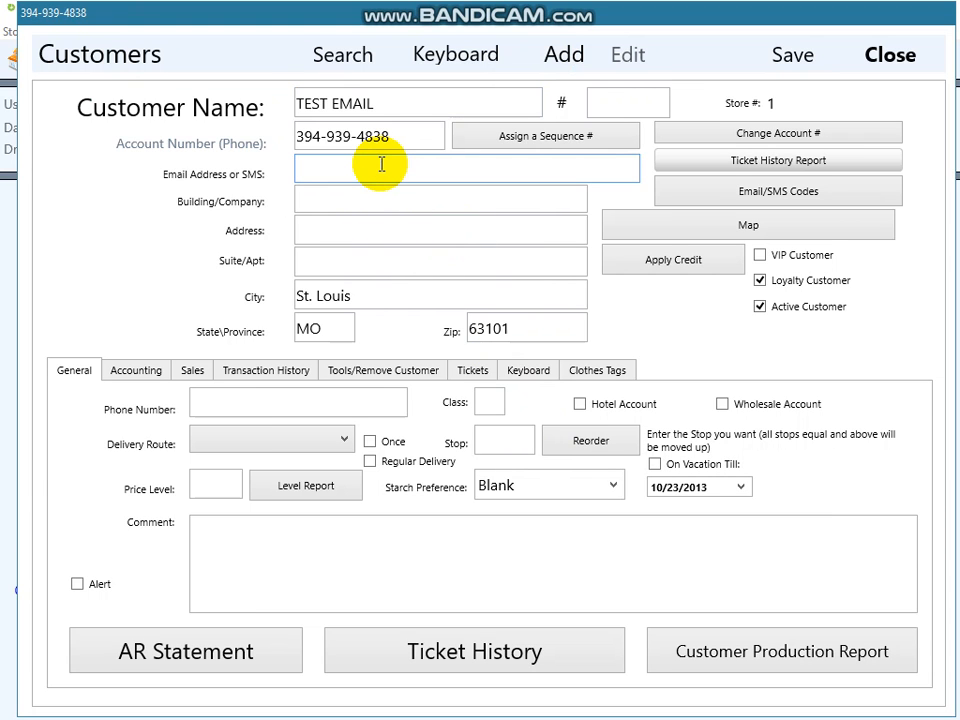
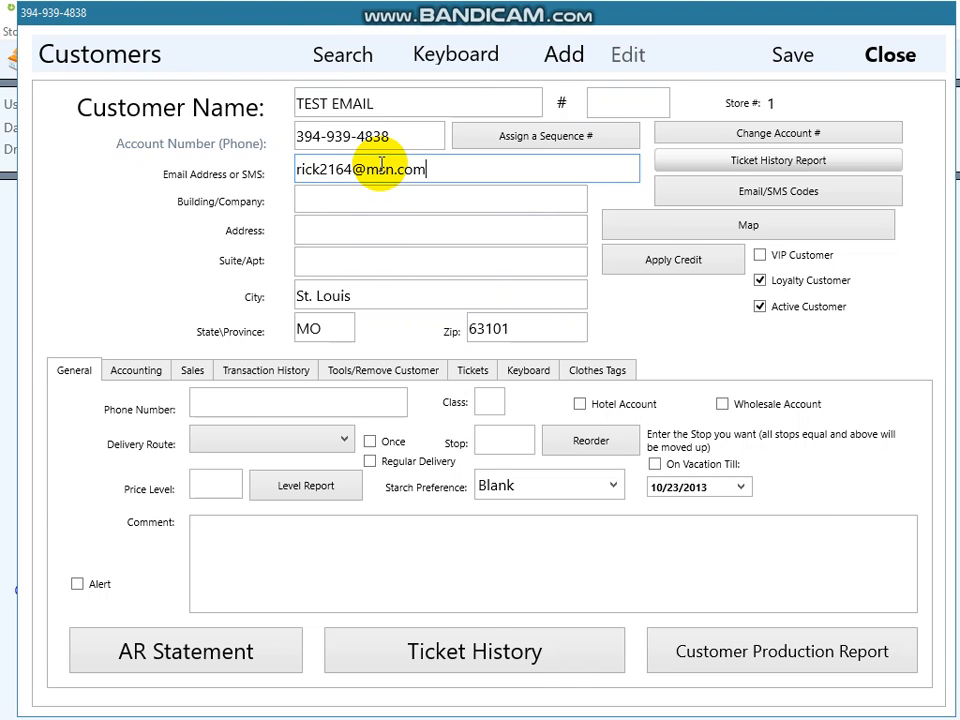
pyautogui.moveTo(443, 167); pyautogui.dragTo(253, 176)
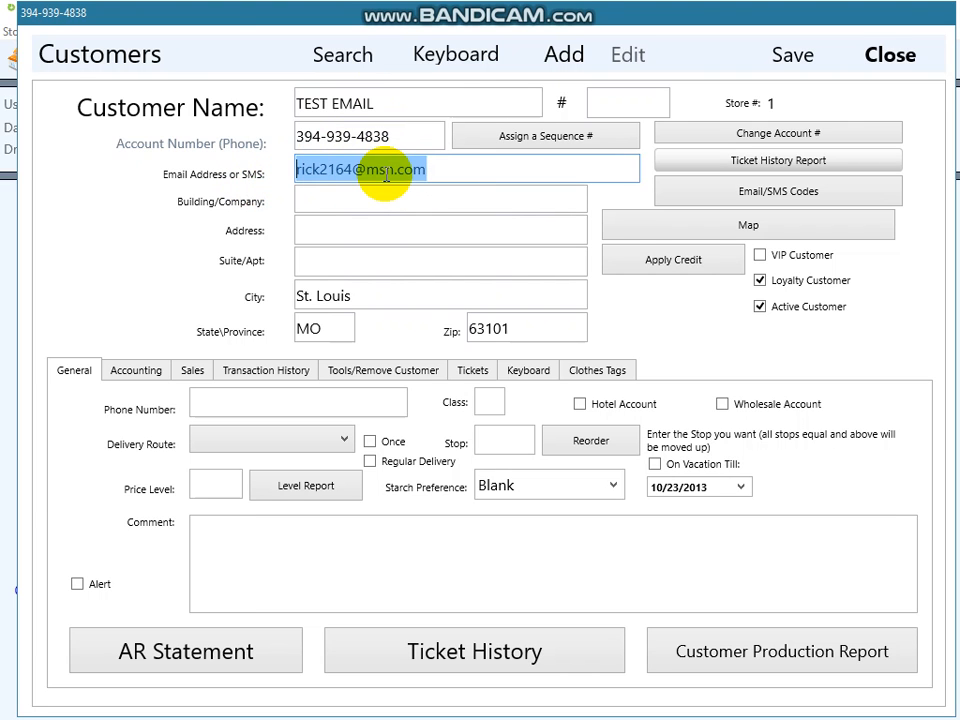
pyautogui.click(760, 280)
pyautogui.click(760, 280)
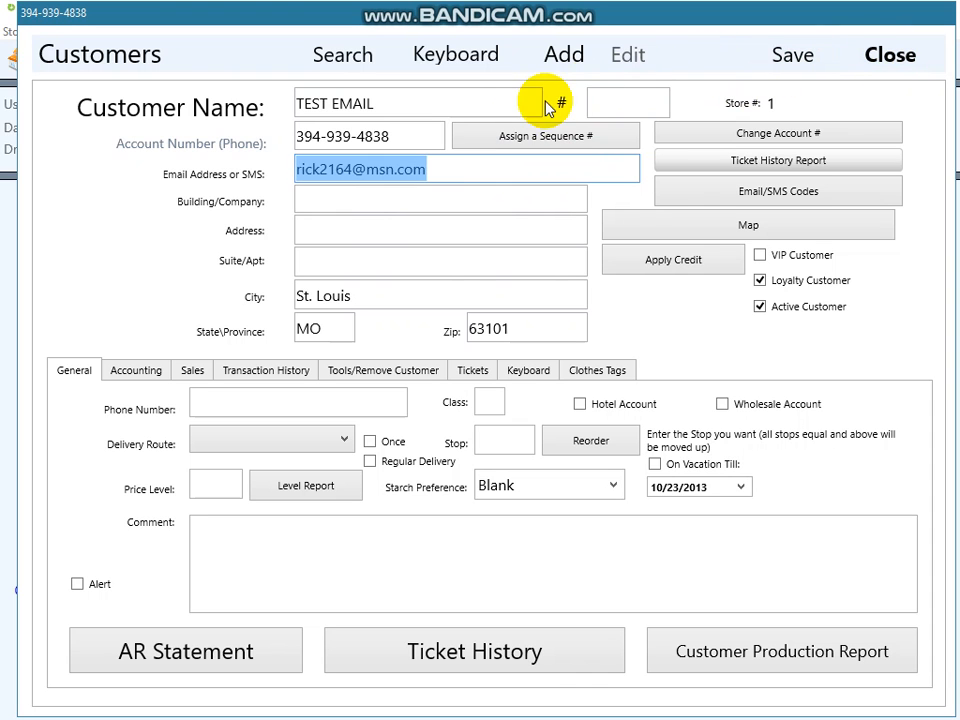
pyautogui.click(875, 57)
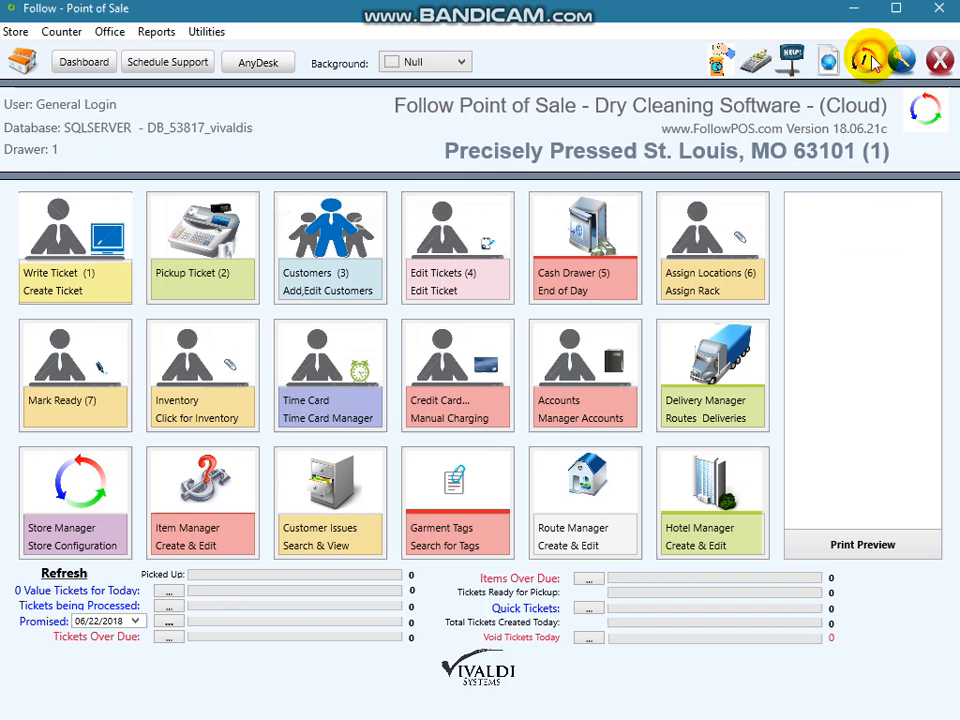
# Start writing a ticket and search for the customer by full name in place of the previous search text.
pyautogui.click(86, 265)
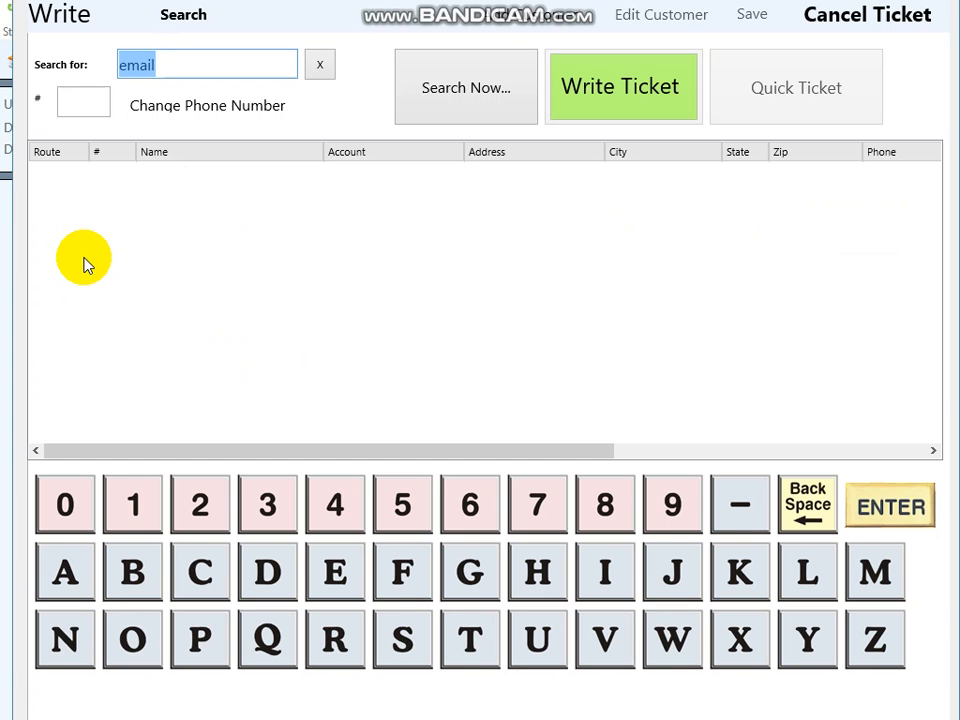
pyautogui.press('BackSpace')
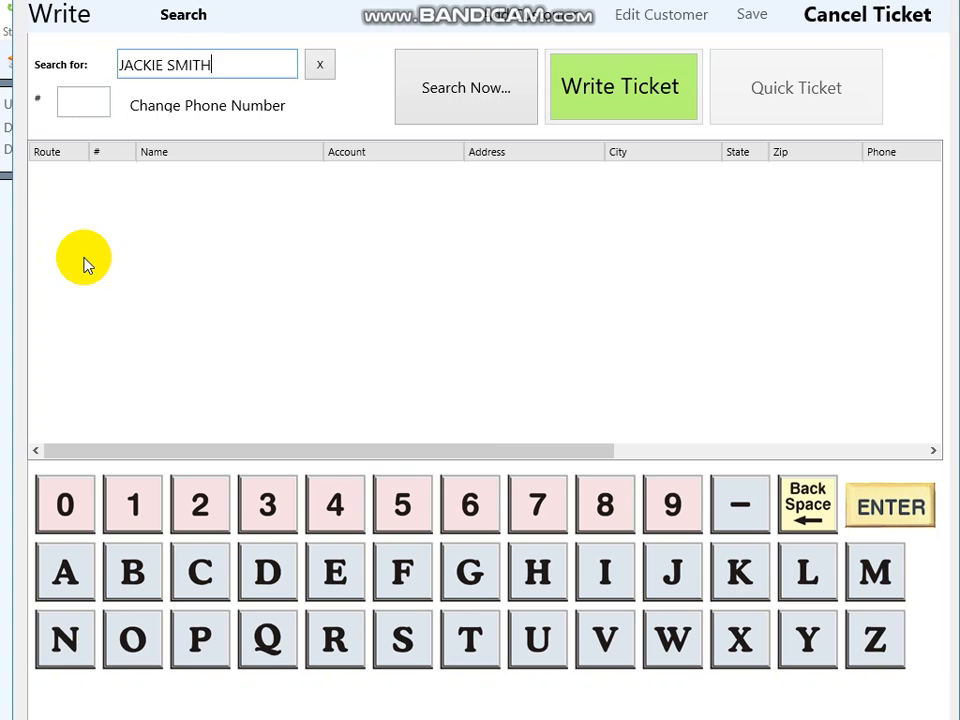
pyautogui.press('Return')
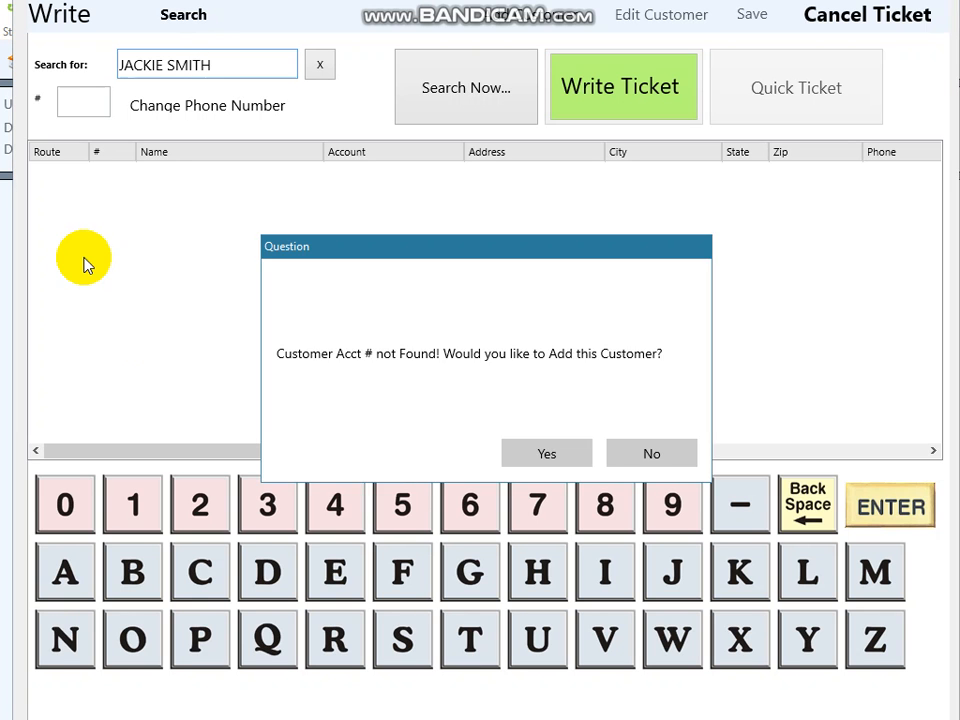
# Add the searched name as a new customer with a phone number as the account number.
pyautogui.click(546, 453)
pyautogui.click(548, 452)
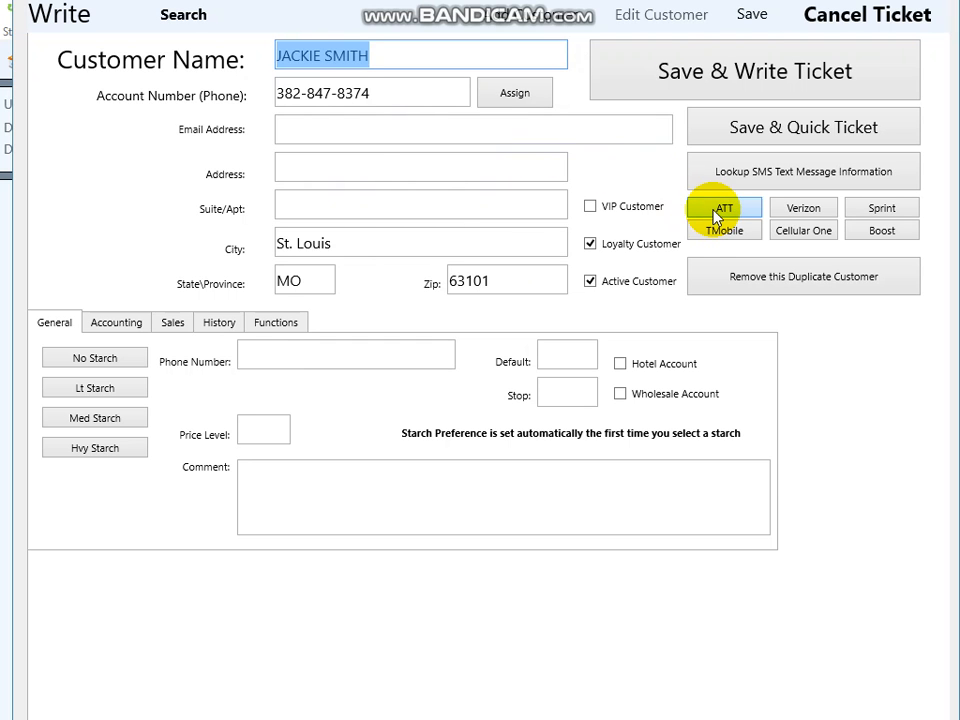
# Fill the customer's email address with the ATT text-message format and examine its phone number and carrier domain parts.
pyautogui.click(330, 132)
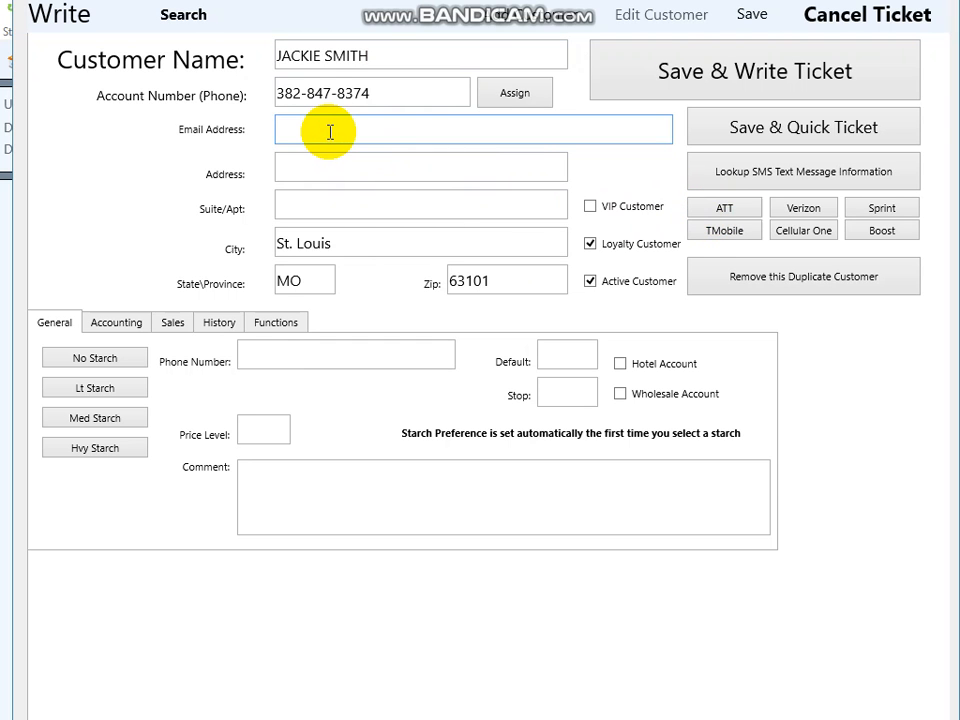
pyautogui.click(725, 213)
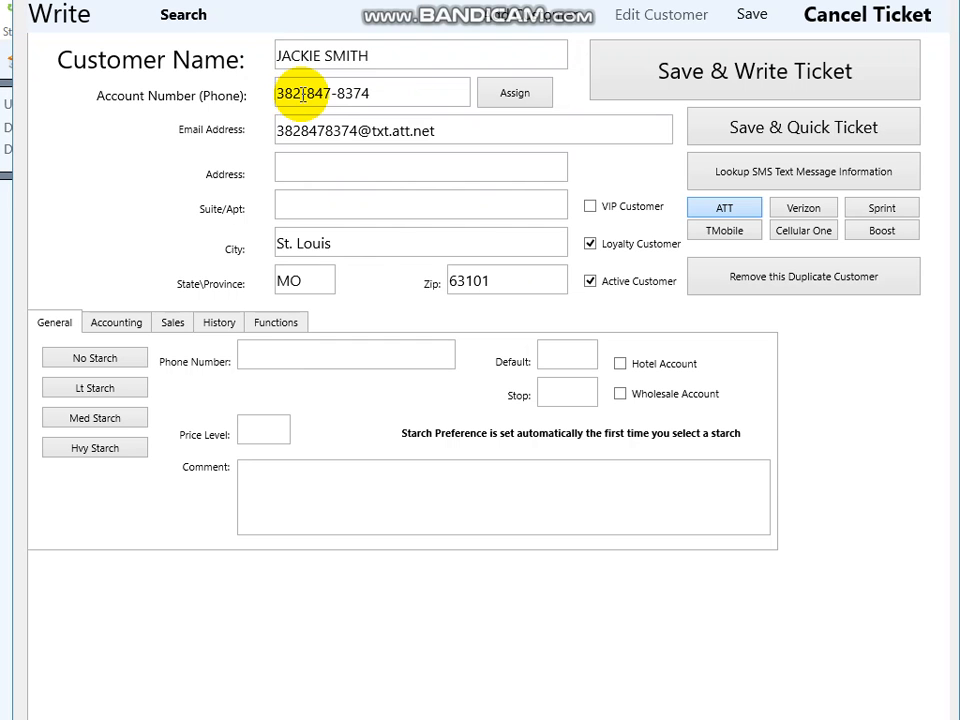
pyautogui.click(356, 130)
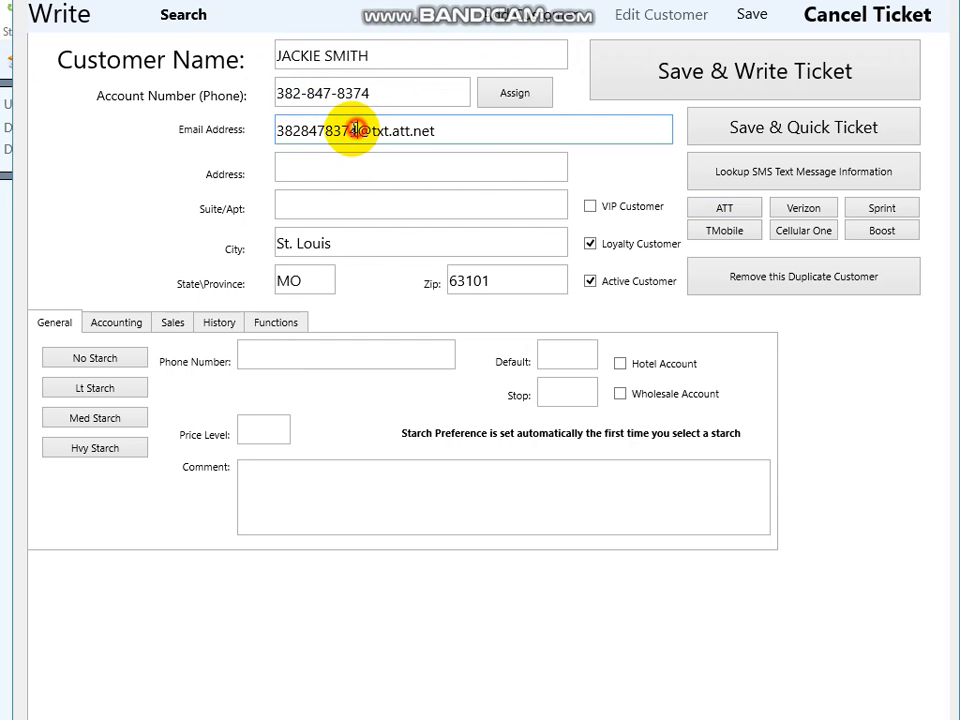
pyautogui.moveTo(356, 130); pyautogui.dragTo(279, 133)
pyautogui.click(440, 132)
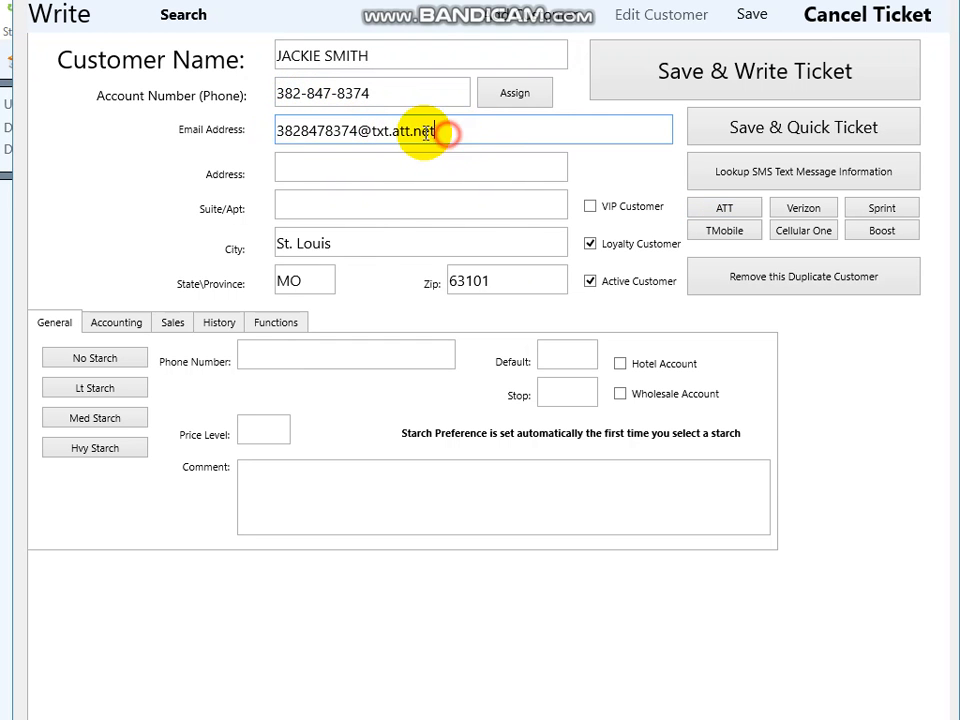
pyautogui.moveTo(426, 133); pyautogui.dragTo(360, 133)
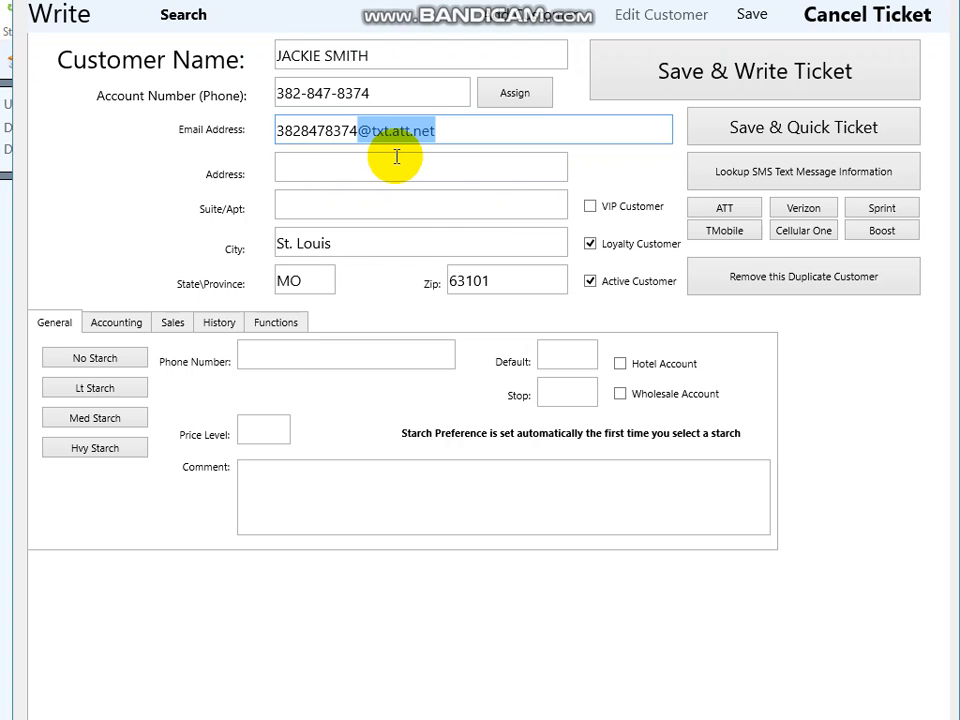
pyautogui.moveTo(442, 129); pyautogui.dragTo(279, 124)
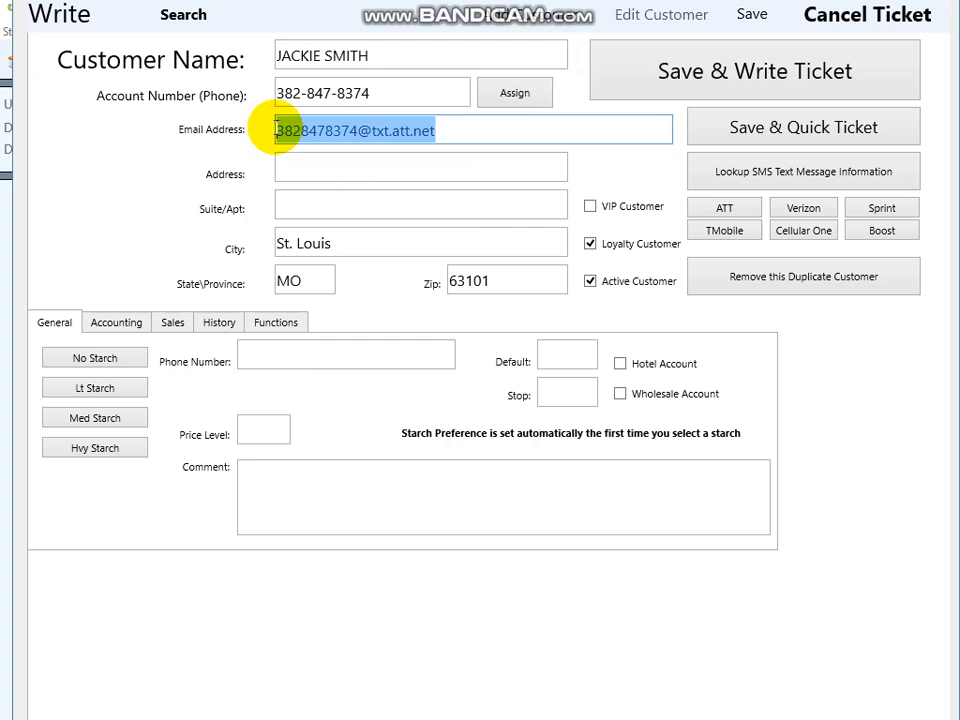
pyautogui.click(454, 129)
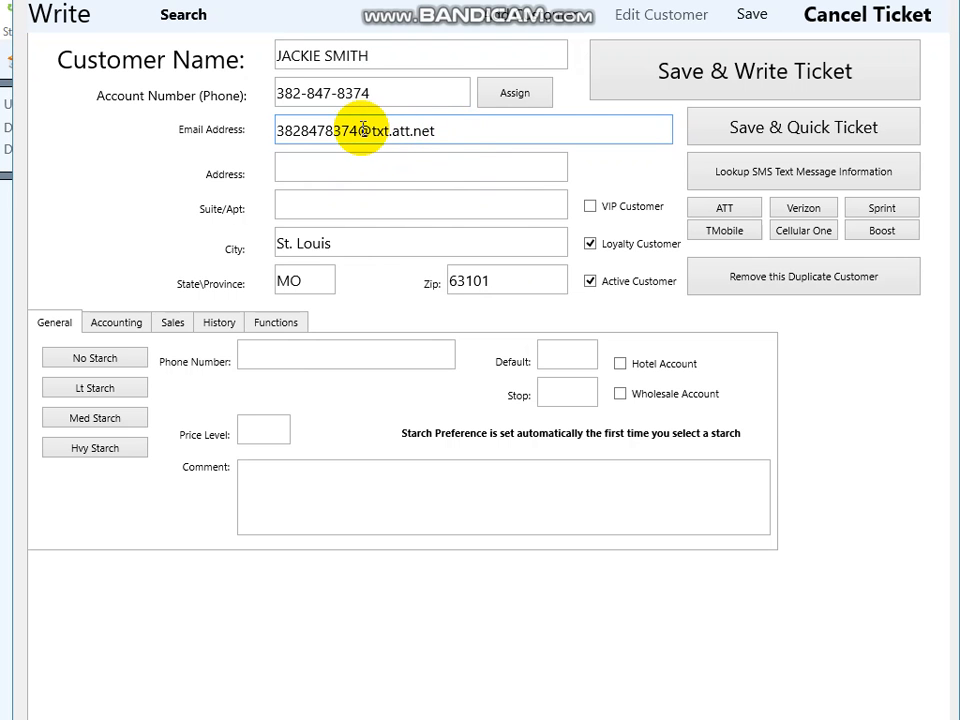
pyautogui.moveTo(357, 129); pyautogui.dragTo(253, 125)
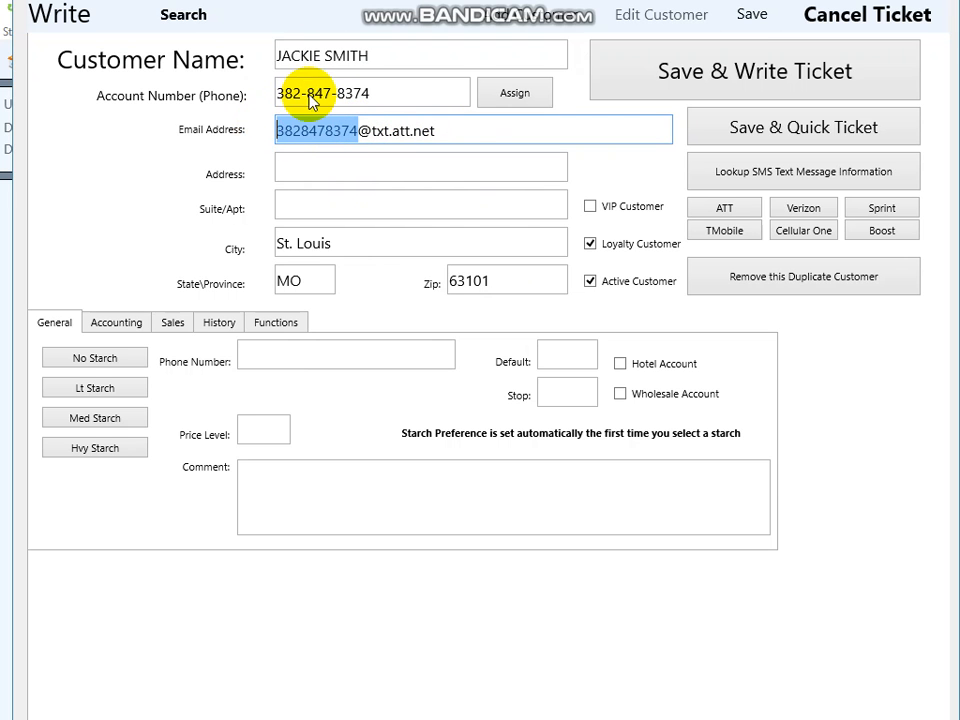
pyautogui.moveTo(357, 132); pyautogui.dragTo(437, 138)
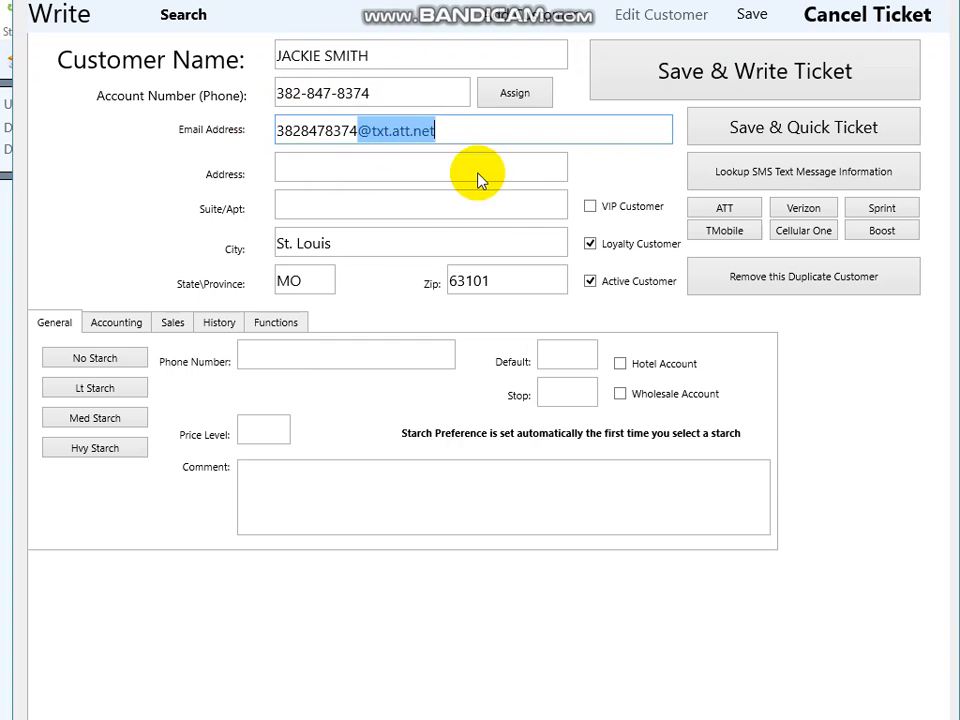
# Try the Verizon, Sprint, Boost, Cellular One and TMobile text-message formats for the customer's email address.
pyautogui.click(801, 210)
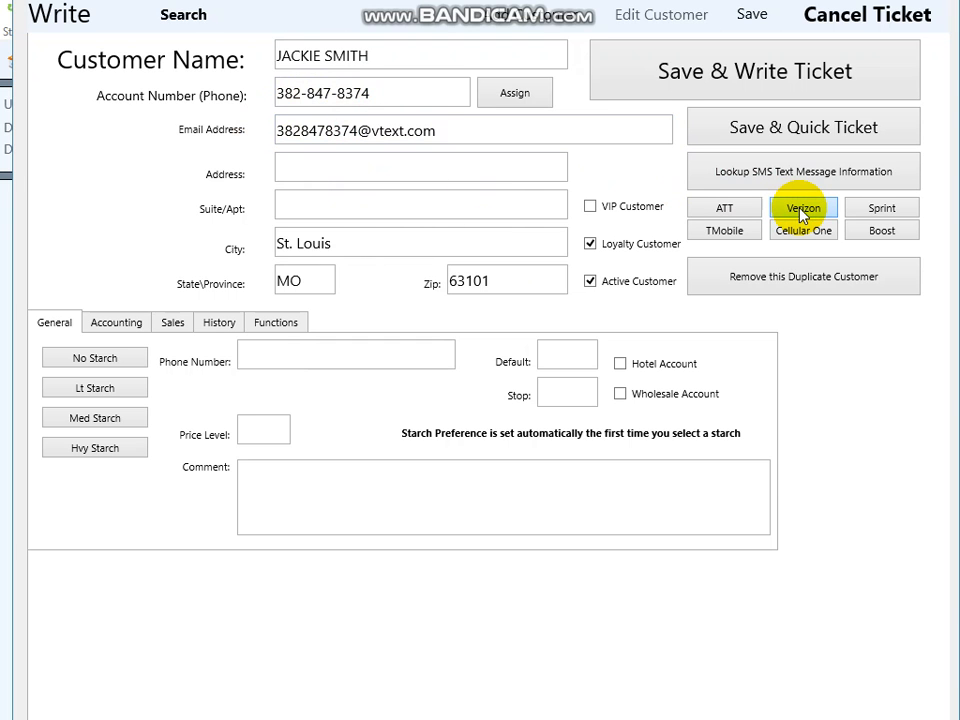
pyautogui.click(868, 207)
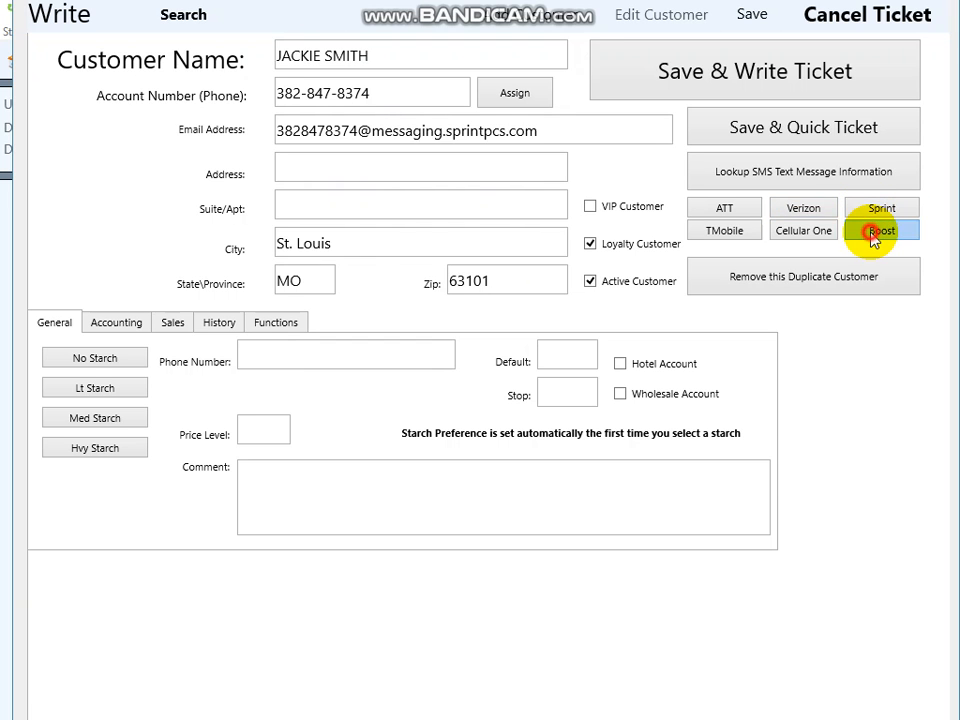
pyautogui.click(875, 231)
pyautogui.click(818, 236)
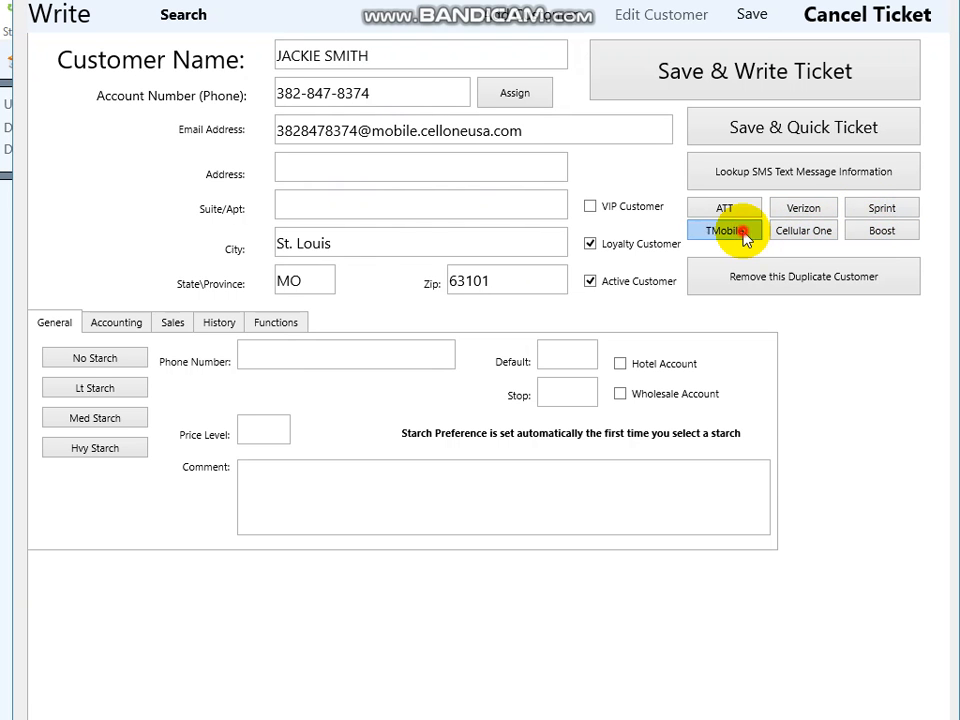
pyautogui.click(742, 234)
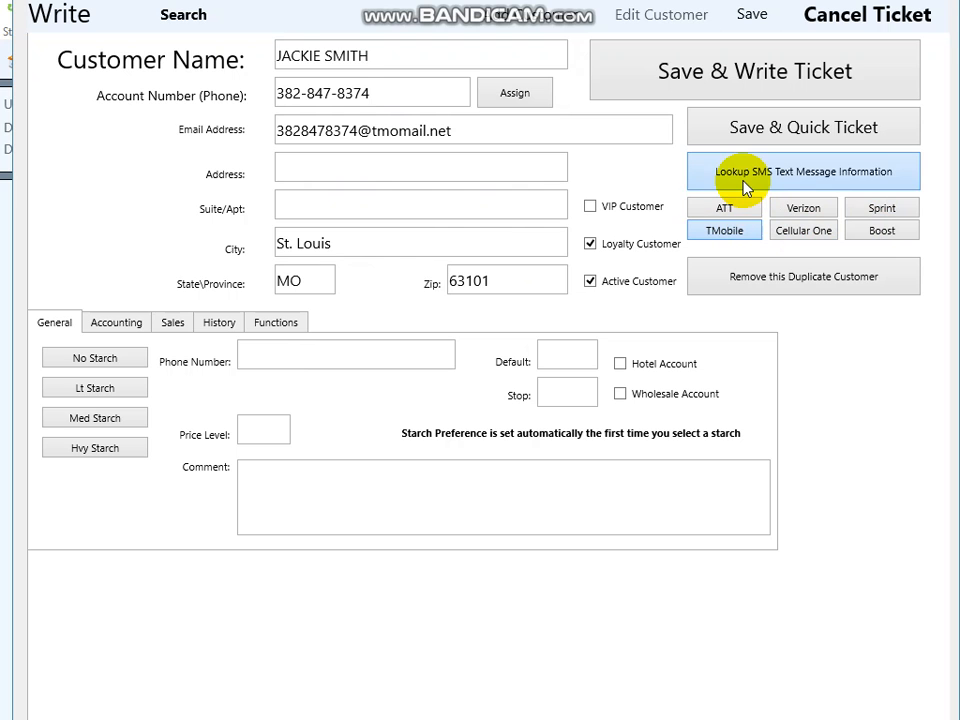
pyautogui.click(745, 188)
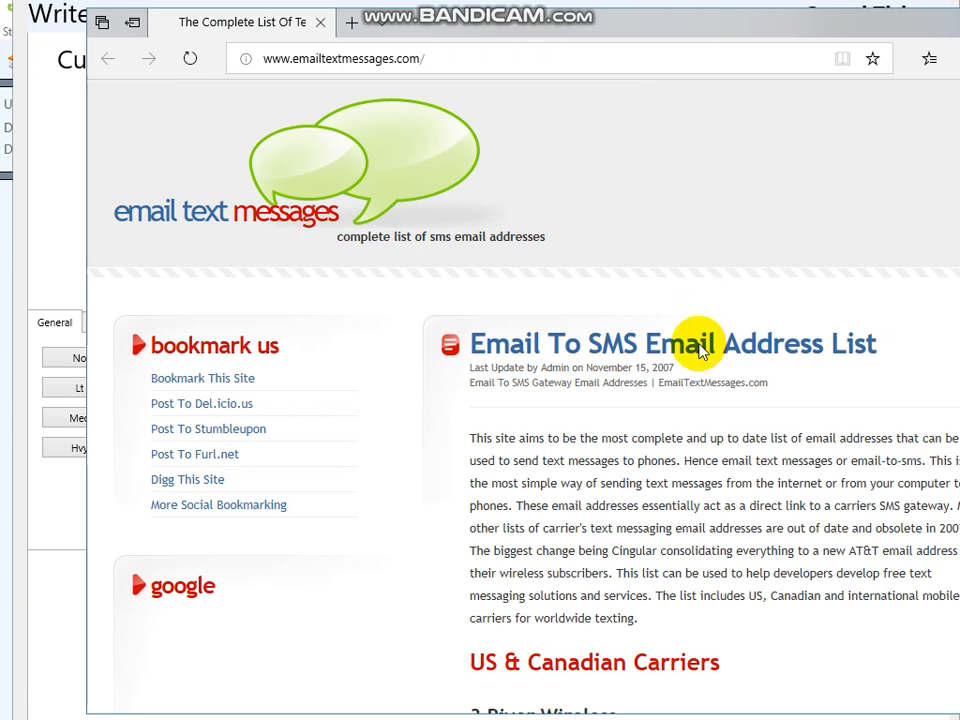
pyautogui.scroll(-15, 697, 373)
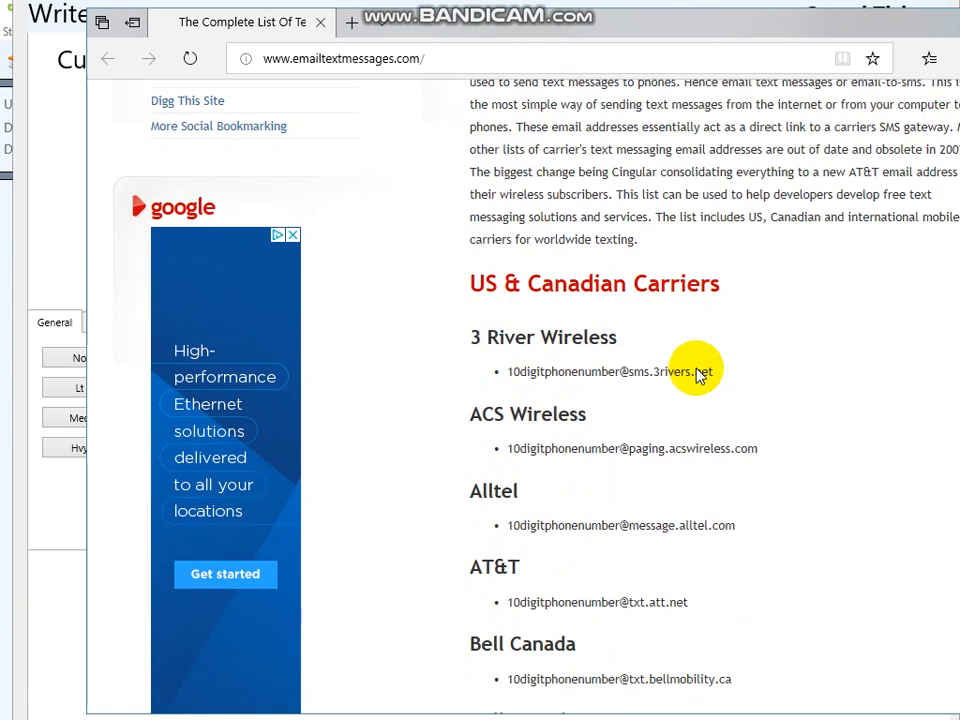
pyautogui.scroll(-6, 697, 373)
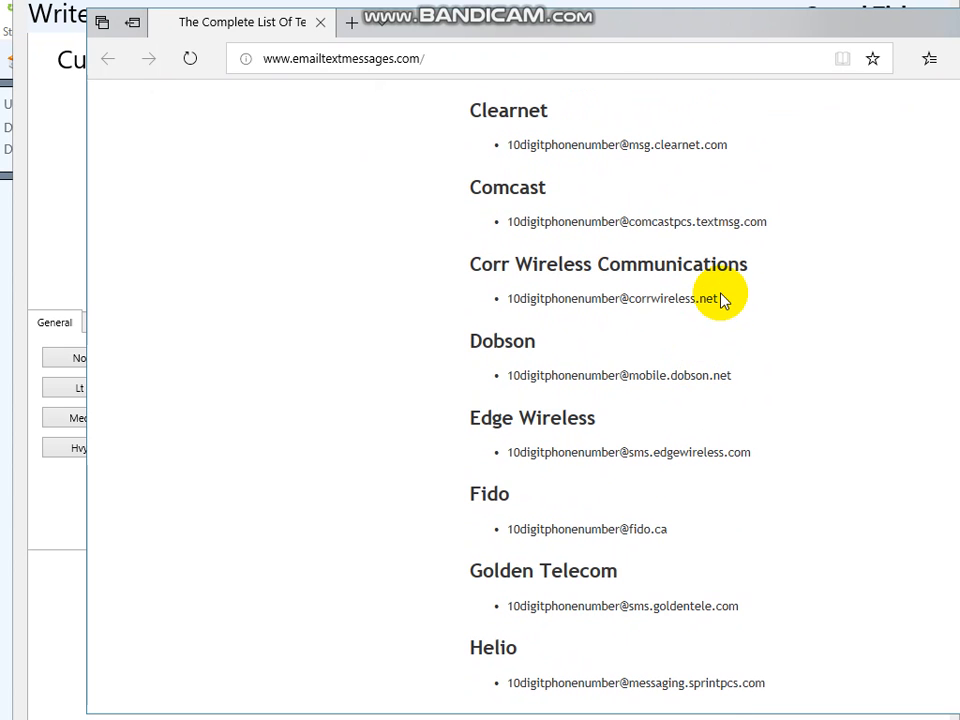
pyautogui.moveTo(722, 304); pyautogui.dragTo(622, 310)
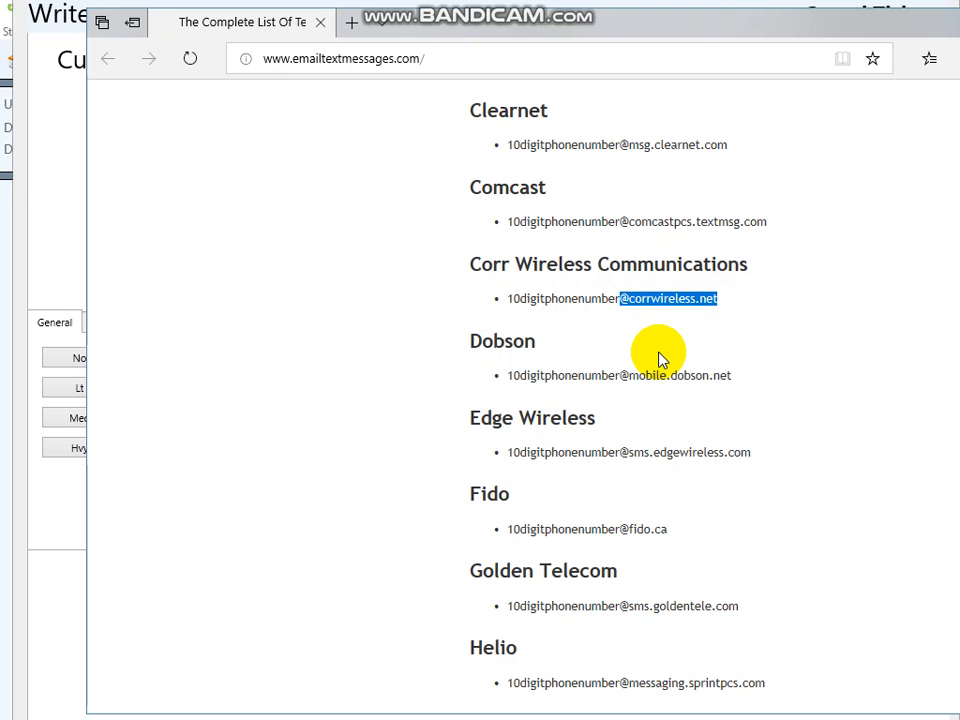
pyautogui.rightClick(689, 303)
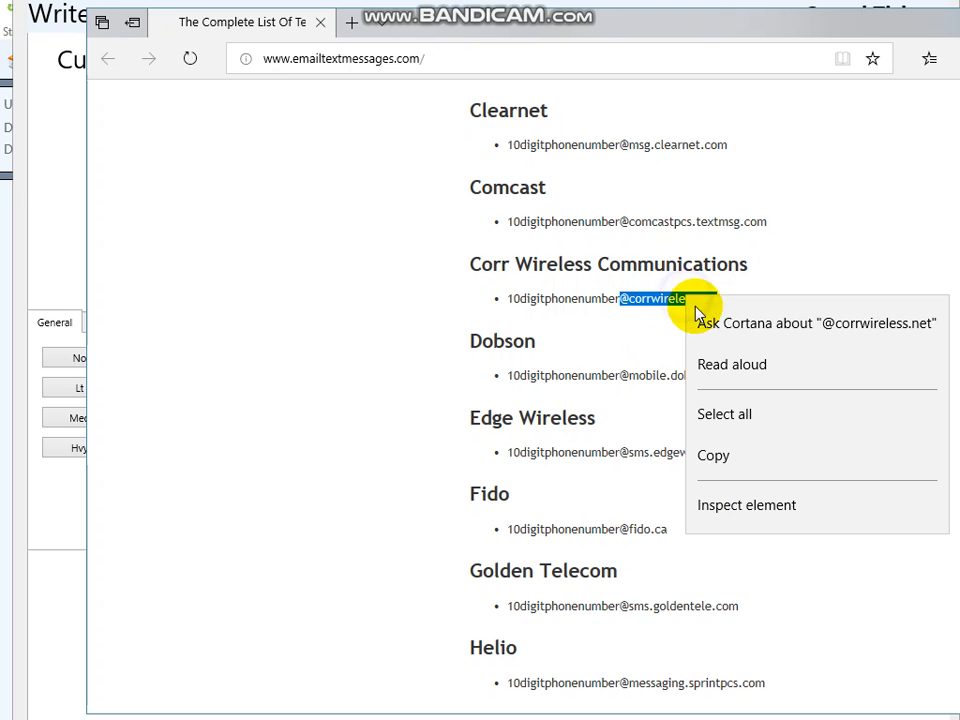
pyautogui.click(714, 455)
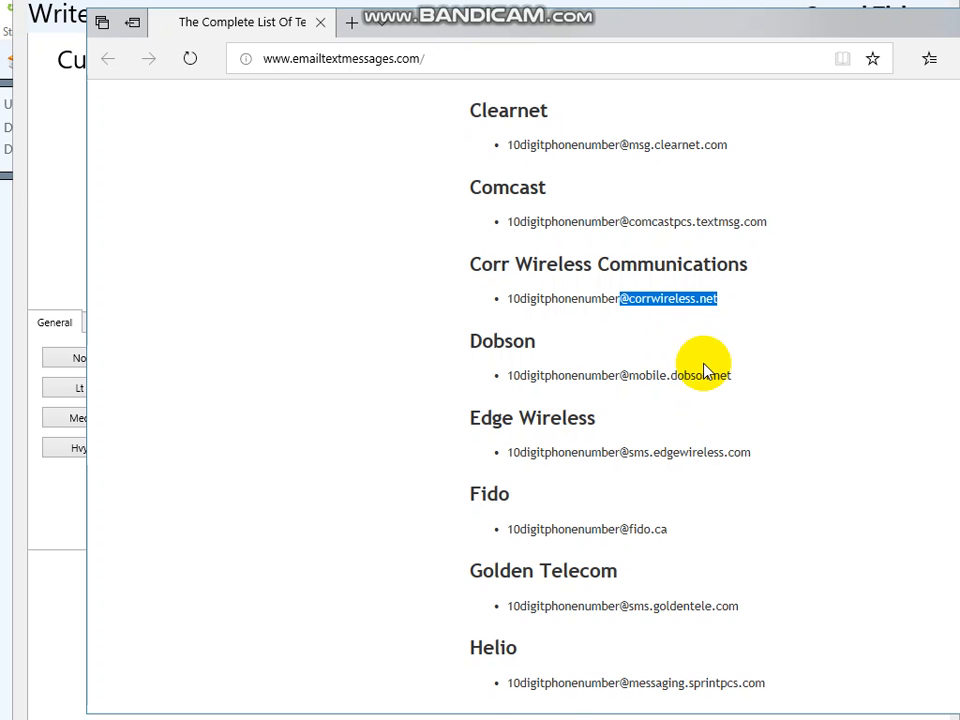
# Close the carrier address list and set the customer's email address to the ATT text-message format.
pyautogui.scroll(-1, 705, 373)
pyautogui.click(959, 22)
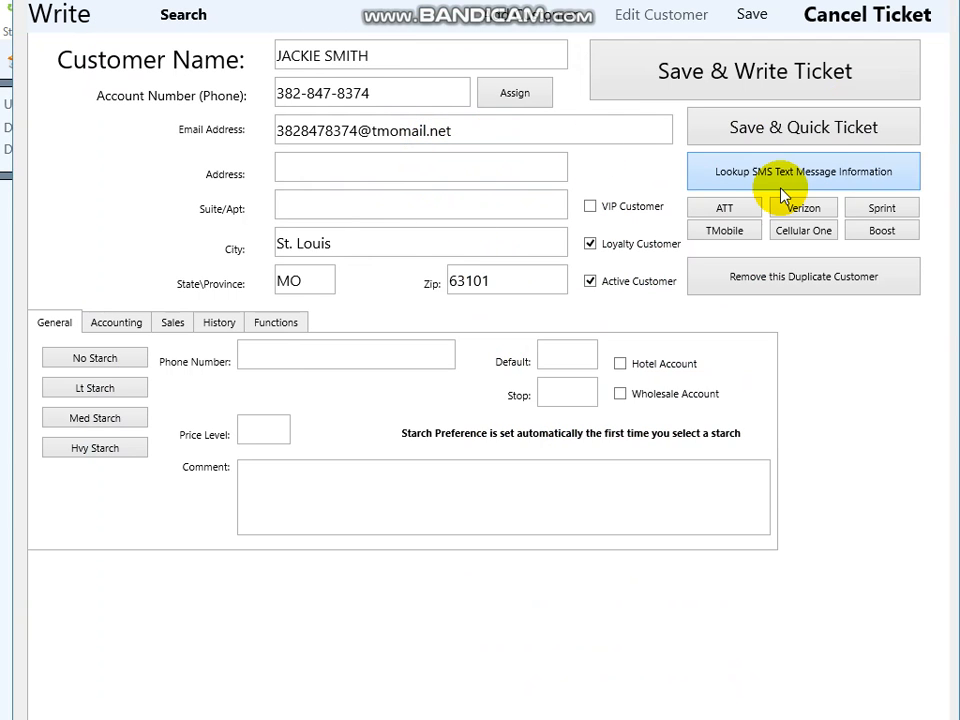
pyautogui.click(731, 211)
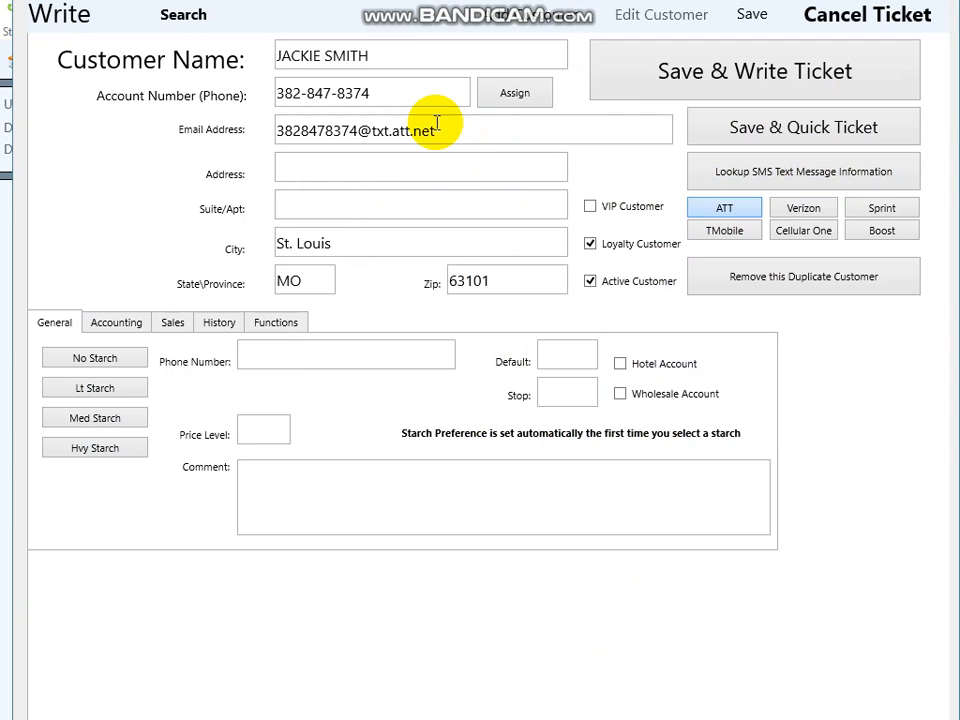